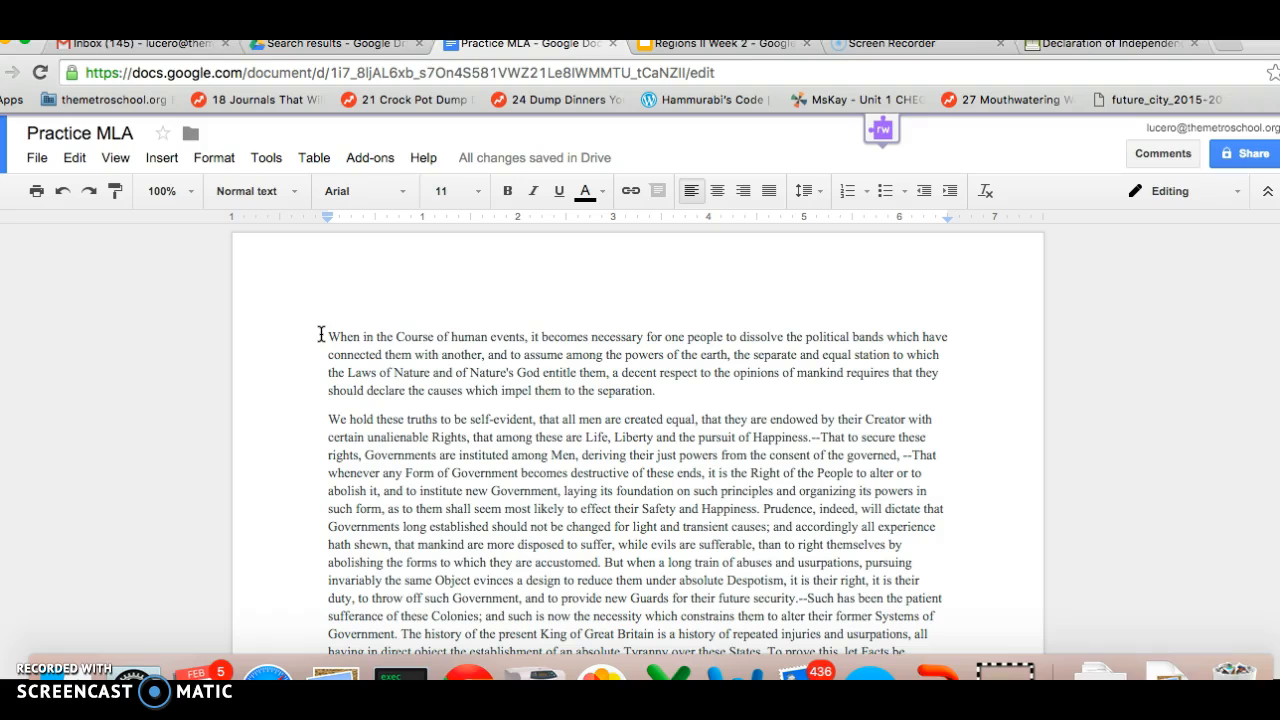
Consult the heading slide in Regions II Week 2, and enter the author's name and the teacher's name on separate lines above the first paragraph
{"action": "left_click", "coordinate": [321, 335]}
{"action": "scroll", "coordinate": [384, 501], "scroll_direction": "down", "scroll_amount": 1}
{"action": "scroll", "coordinate": [387, 504], "scroll_direction": "up", "scroll_amount": 1}
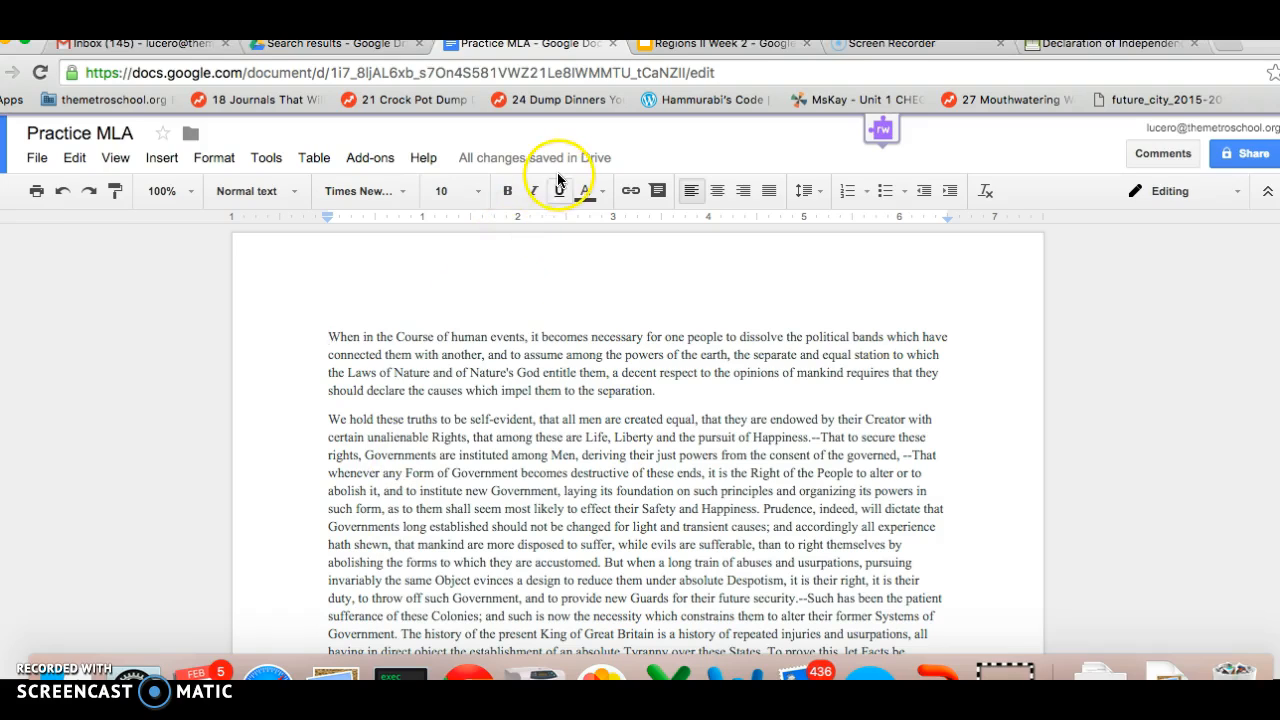
{"action": "left_click", "coordinate": [690, 45]}
{"action": "left_click", "coordinate": [93, 350]}
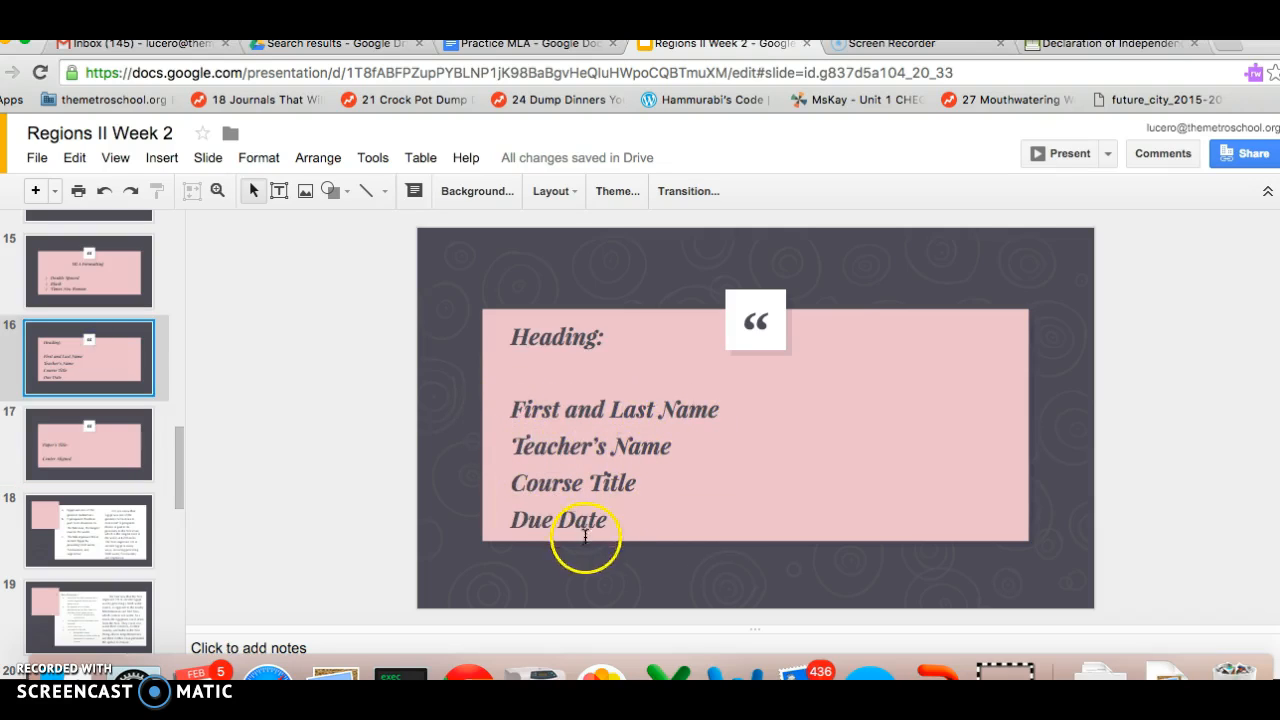
{"action": "left_click", "coordinate": [509, 46]}
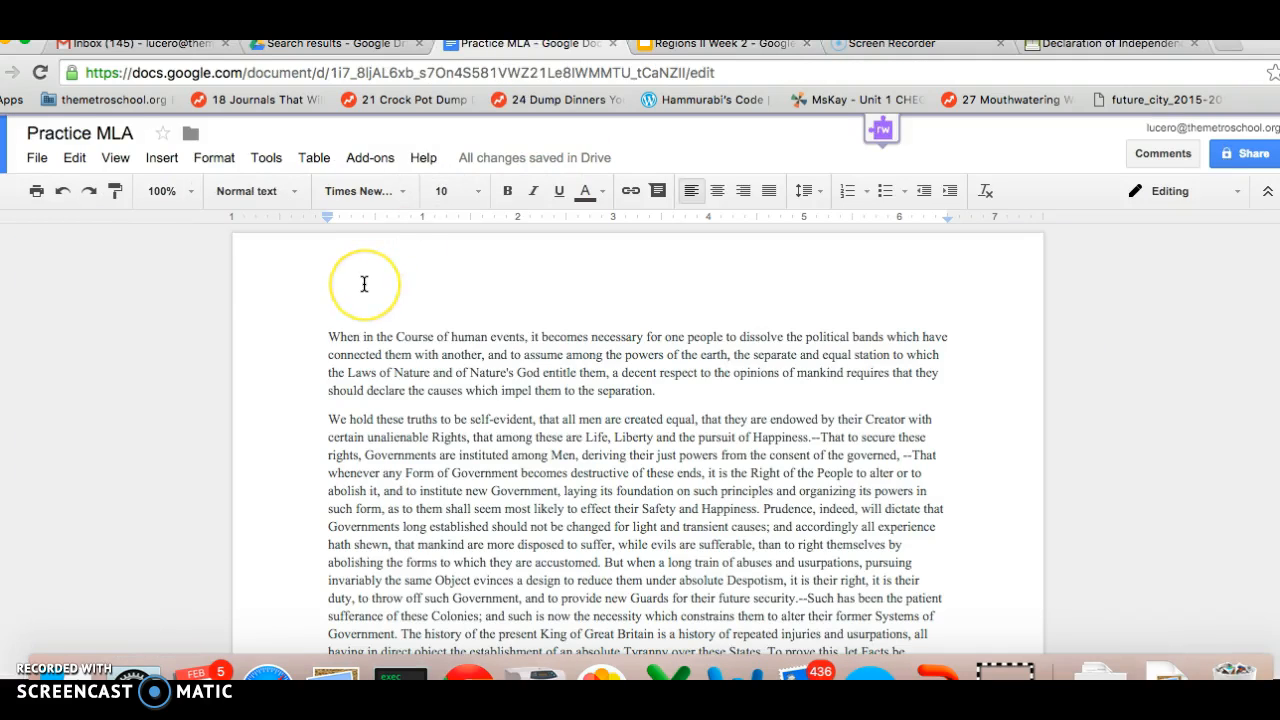
{"action": "type", "text": "Mrs. Lucero"}
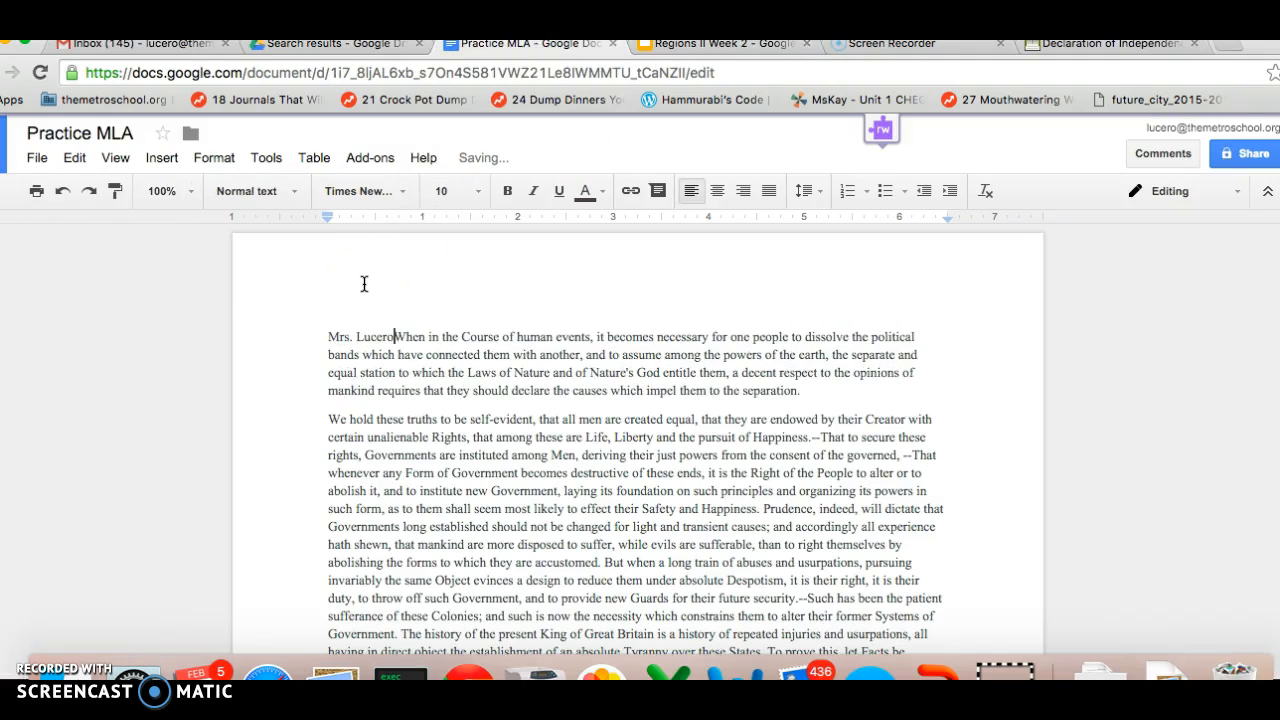
{"action": "key", "text": "Return"}
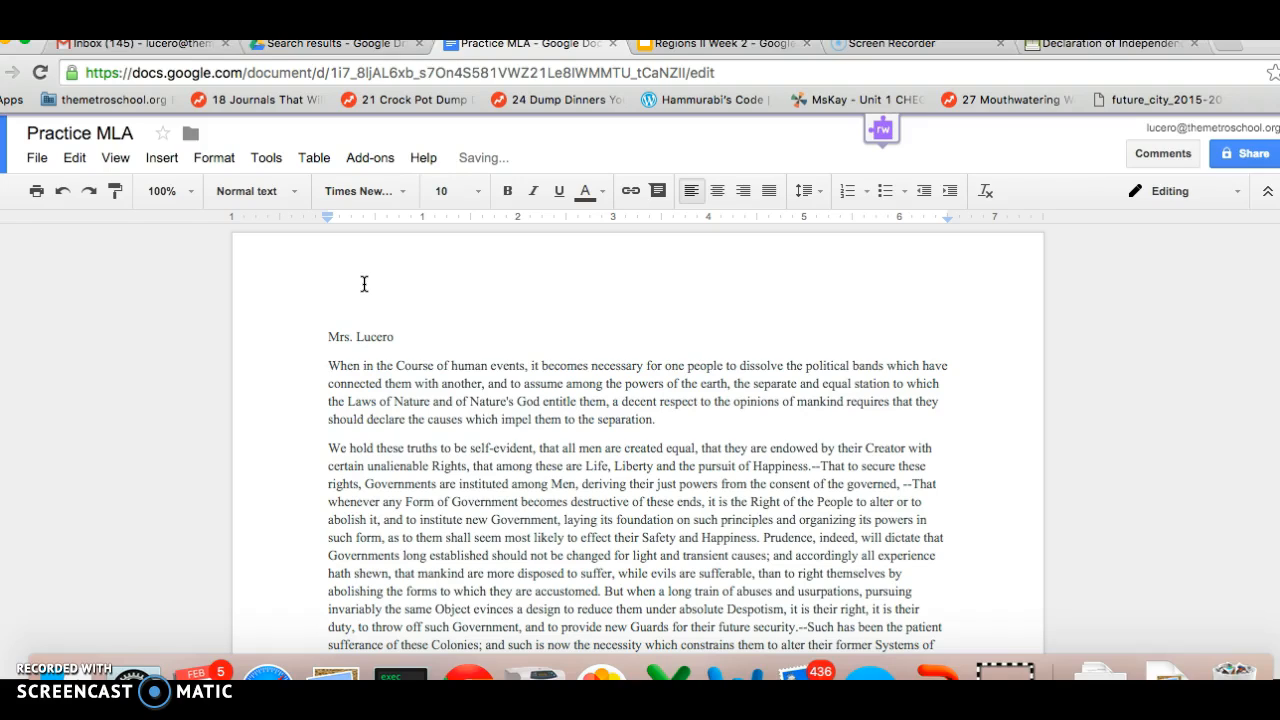
{"action": "type", "text": "Mrs. Lucer"}
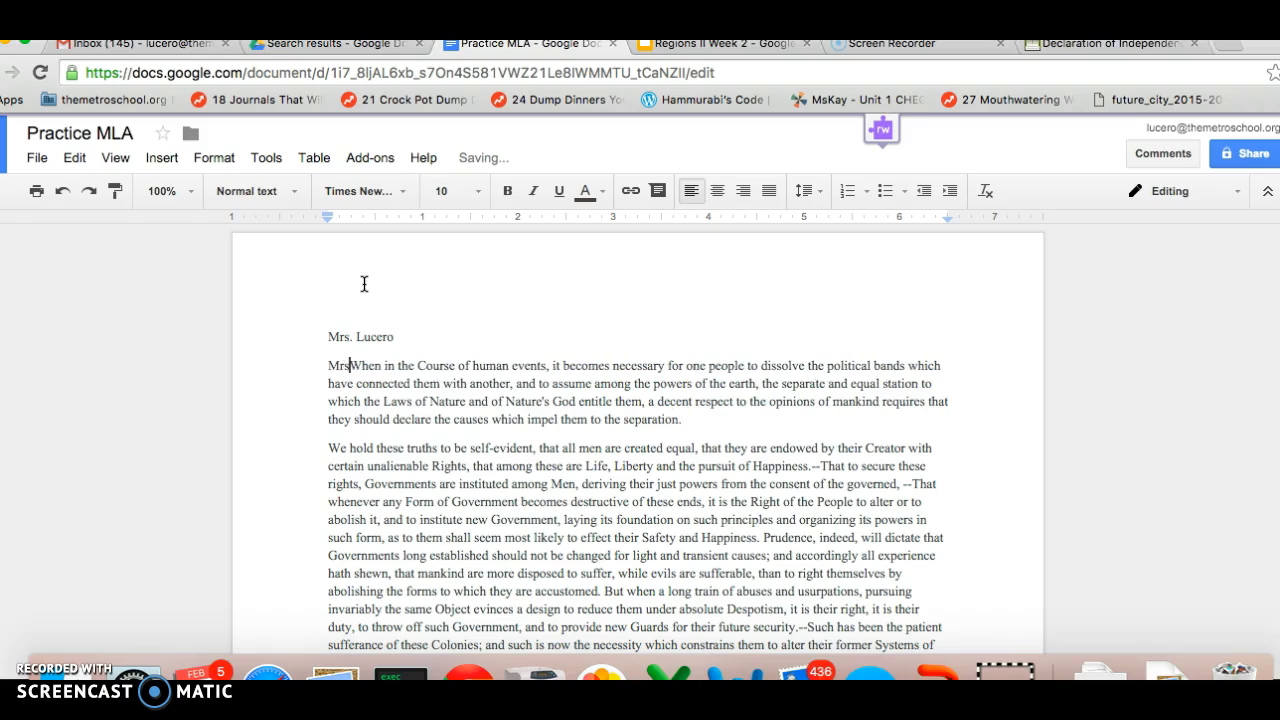
{"action": "type", "text": "o"}
{"action": "key", "text": "Return"}
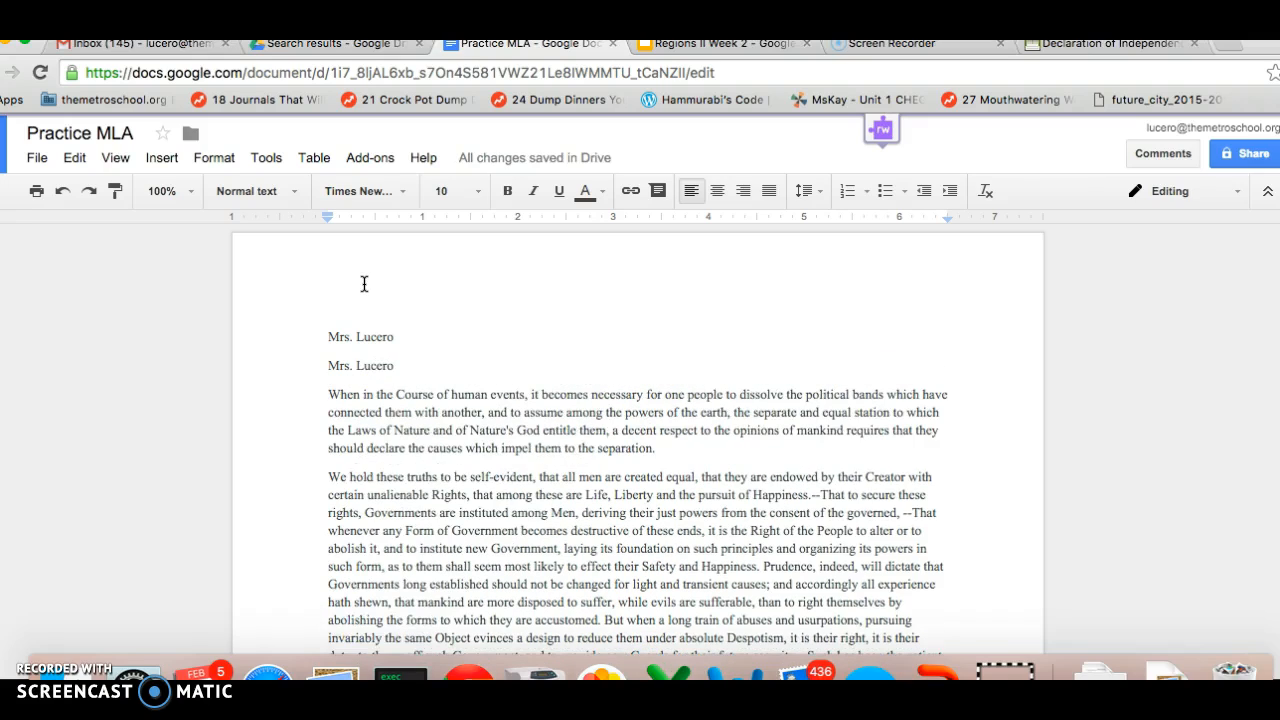
Add the course title "Regions II" and the due date "February 16, 2016" as heading lines, followed by a blank line
{"action": "type", "text": "Regions II"}
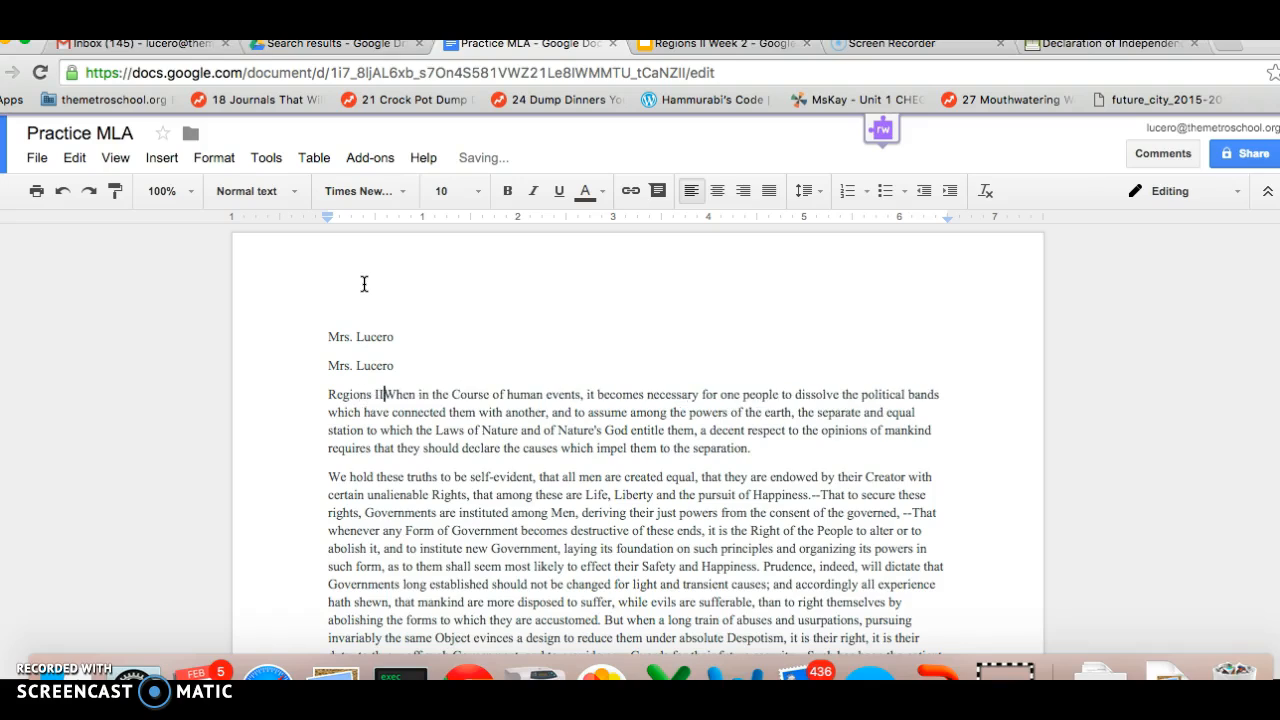
{"action": "key", "text": "Return"}
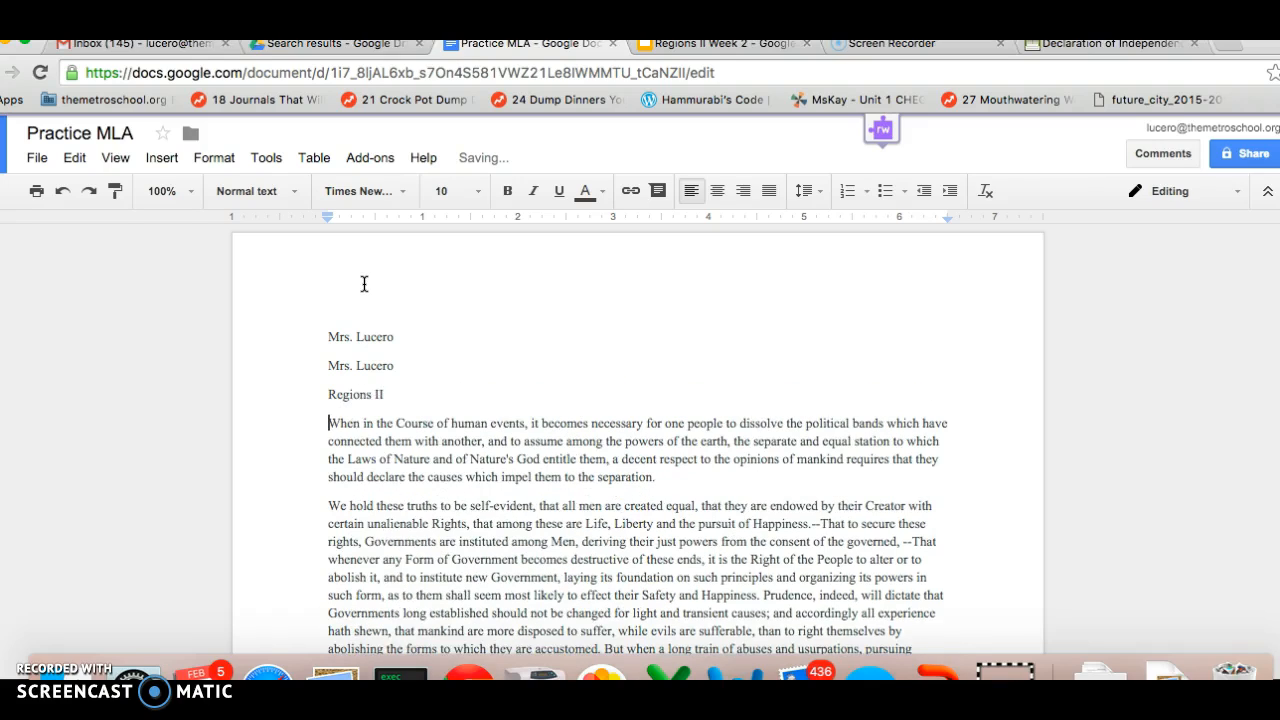
{"action": "type", "text": "Fer"}
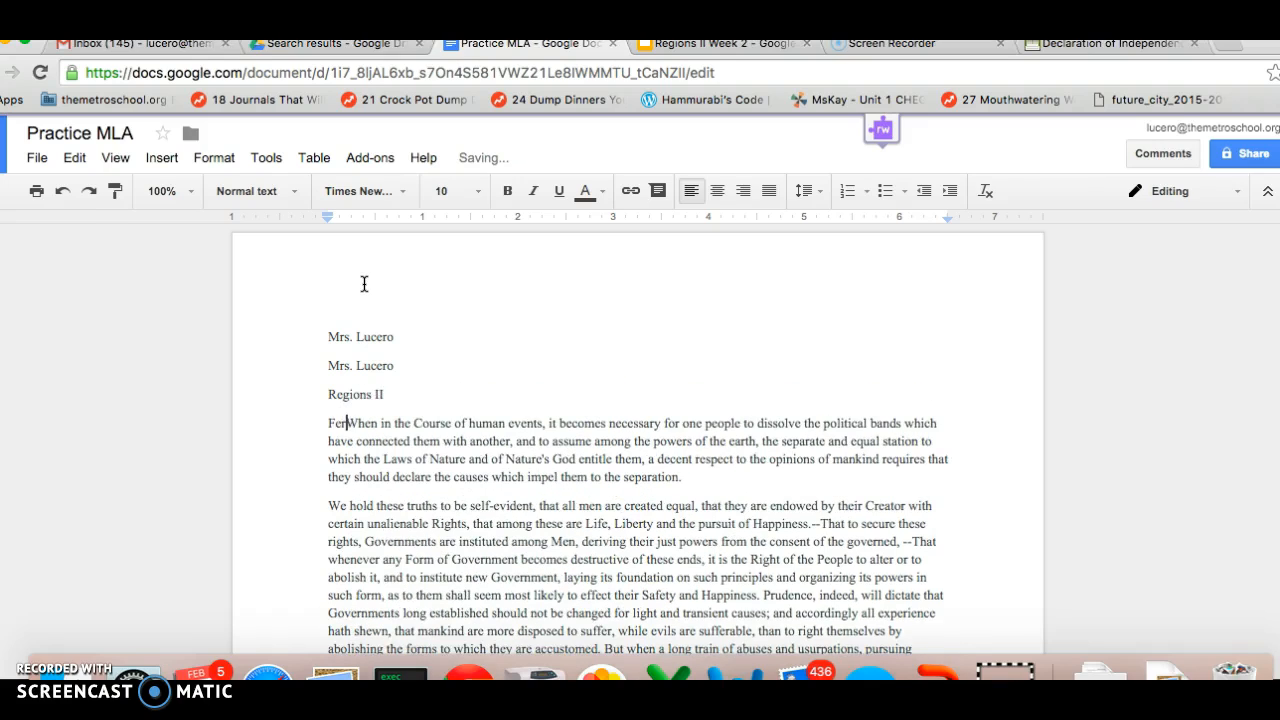
{"action": "key", "text": "BackSpace"}
{"action": "type", "text": "bruary 1"}
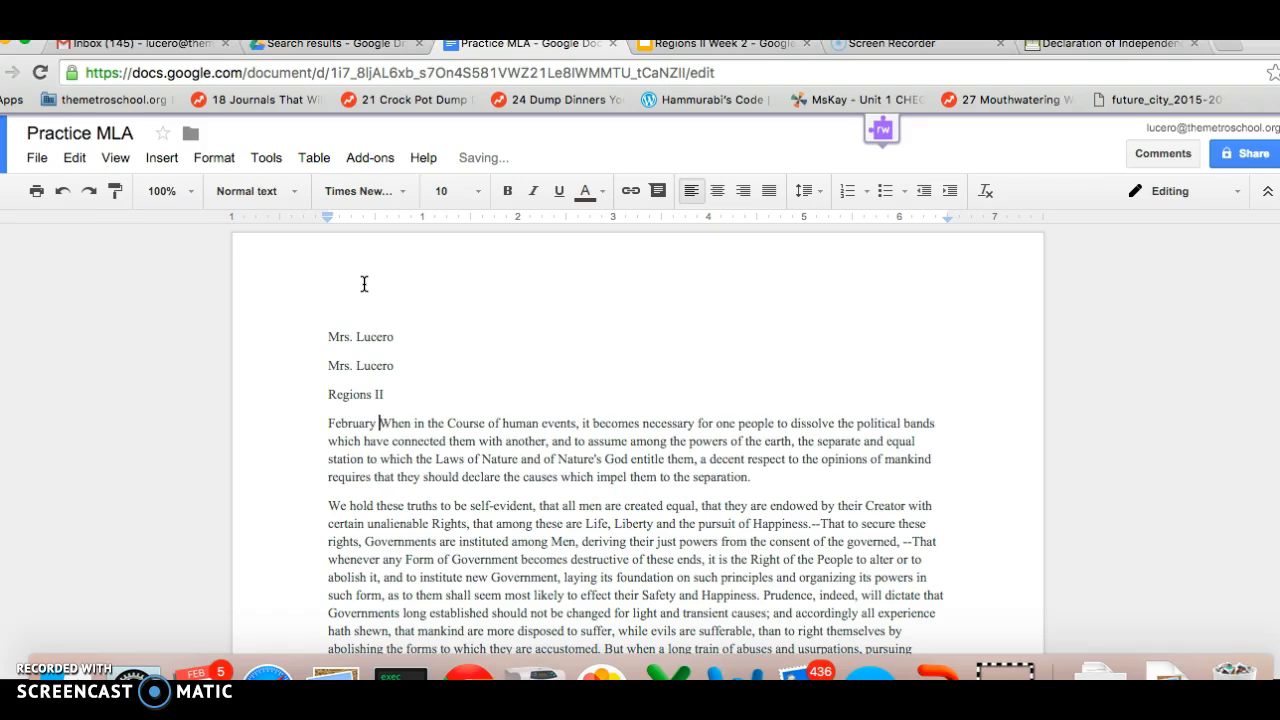
{"action": "type", "text": "6, 2016"}
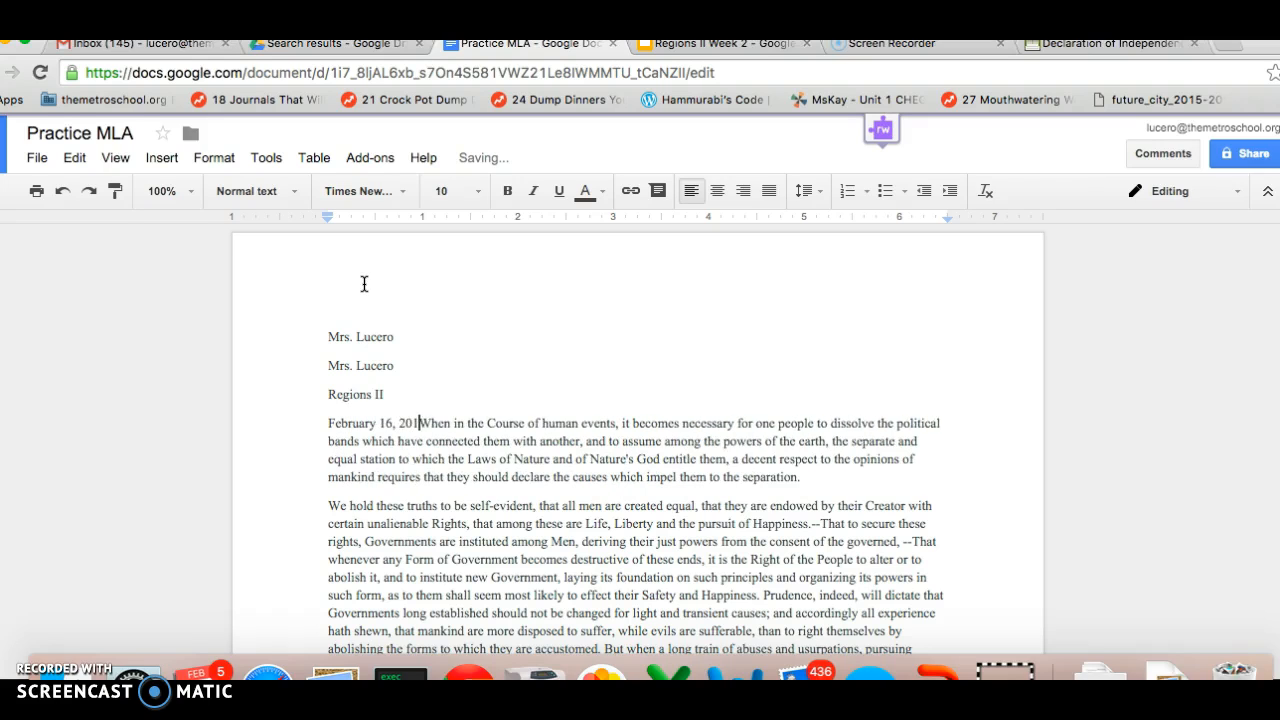
{"action": "key", "text": "Return"}
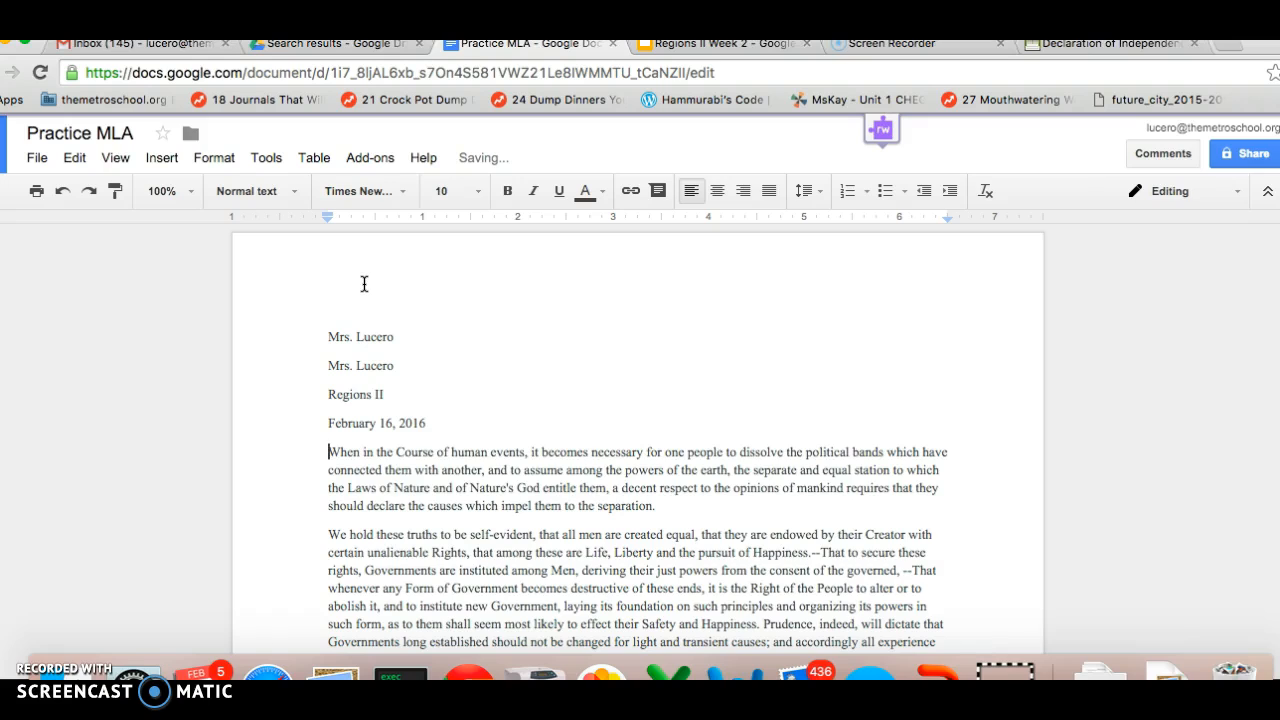
{"action": "key", "text": "Return"}
Enter the centered title "The Declaration of Independence" on the blank line between the date and the first paragraph
{"action": "left_click", "coordinate": [433, 423]}
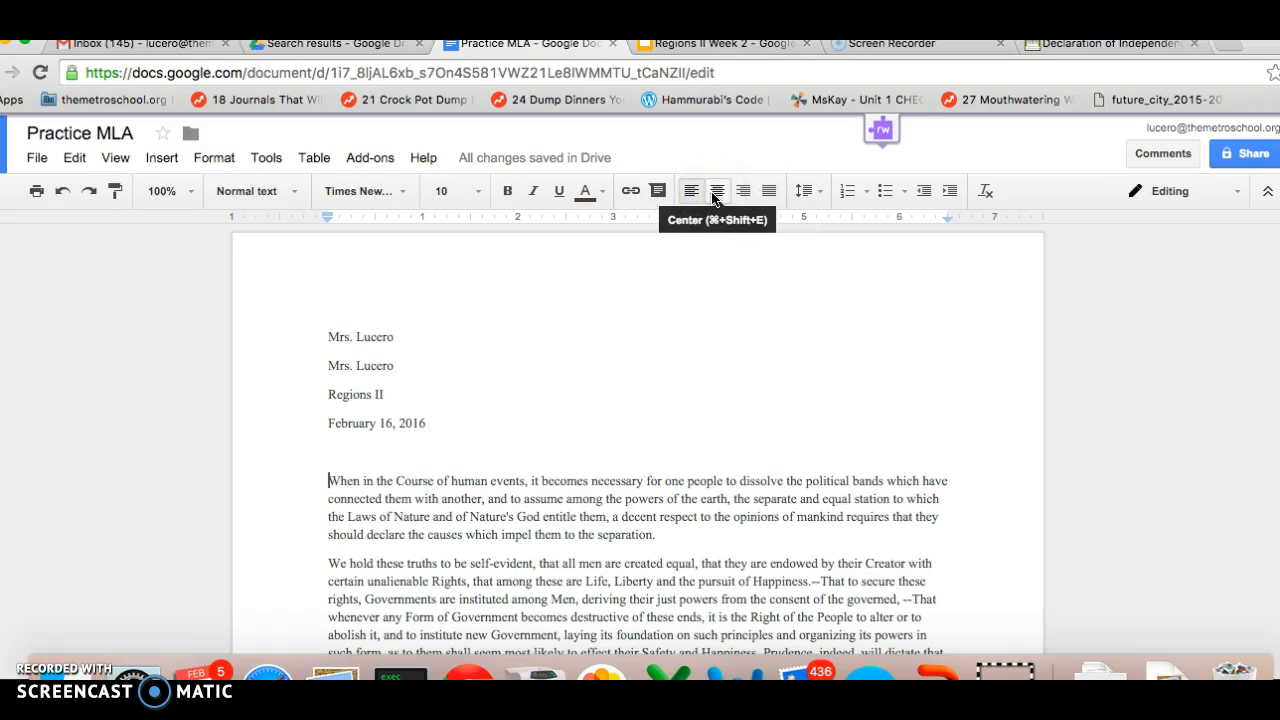
{"action": "left_click", "coordinate": [718, 192]}
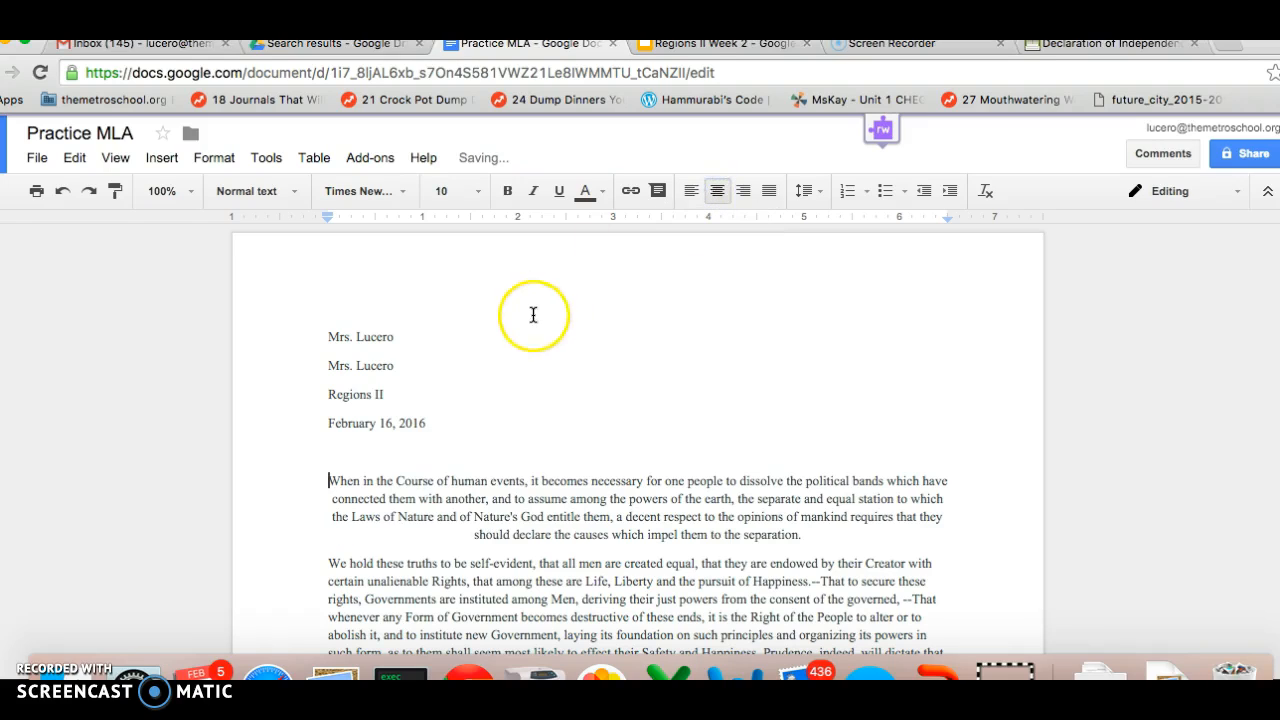
{"action": "left_click", "coordinate": [443, 451]}
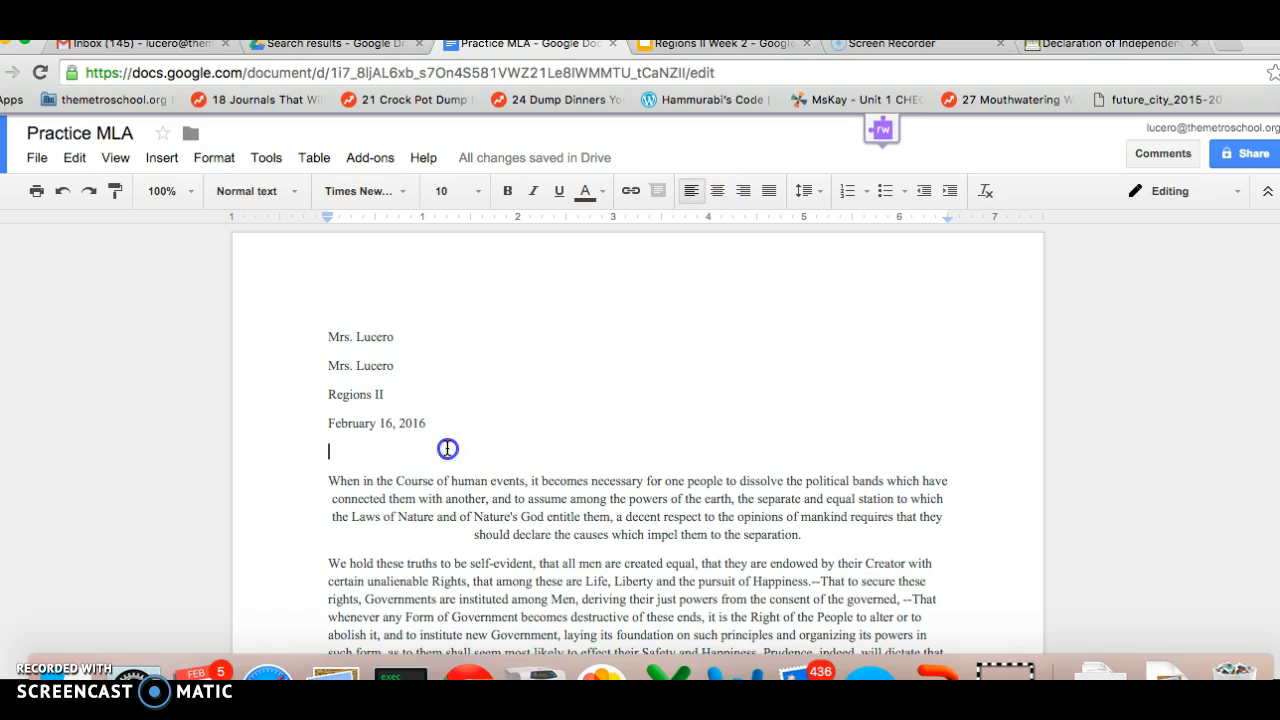
{"action": "left_click", "coordinate": [716, 193]}
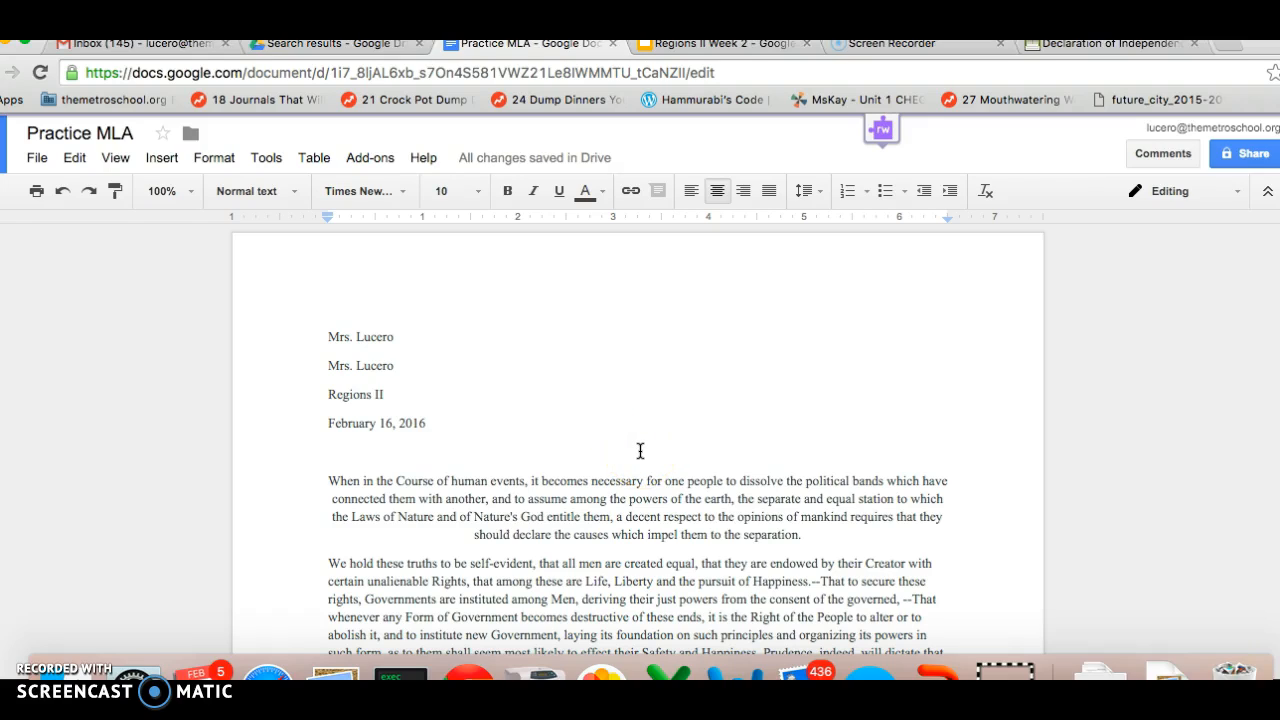
{"action": "type", "text": "The"}
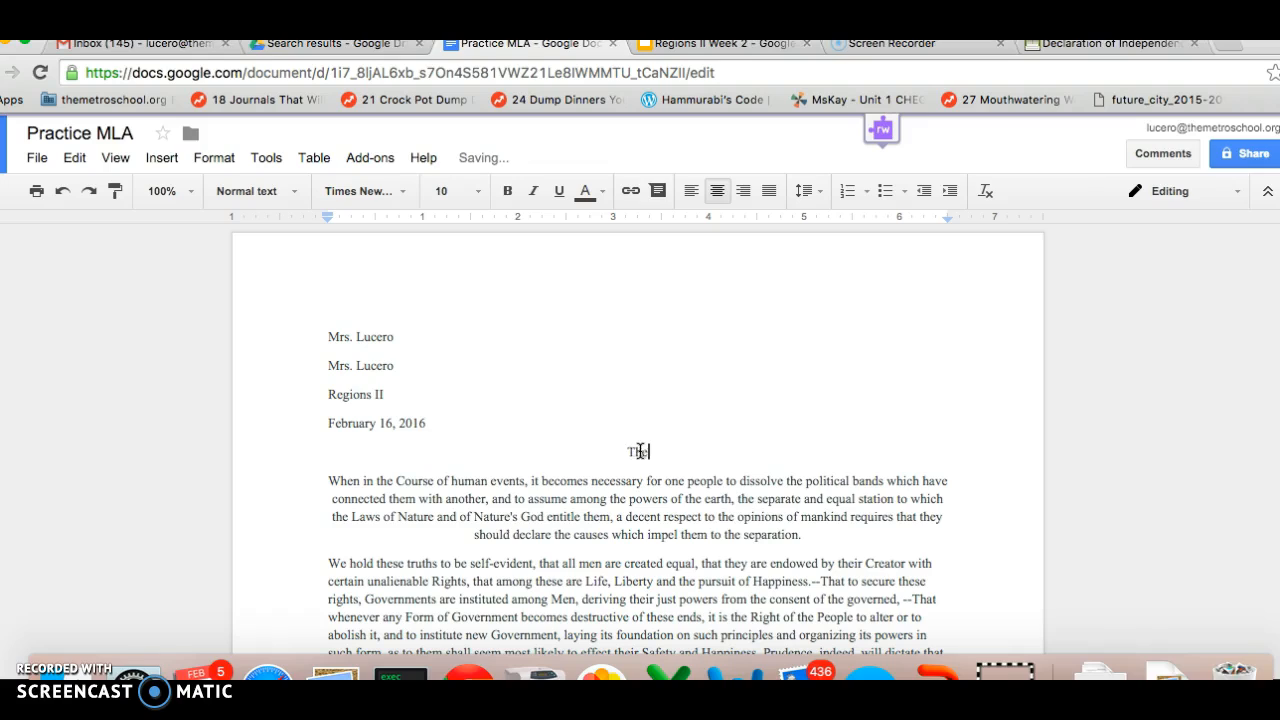
{"action": "type", "text": " Declaration of I"}
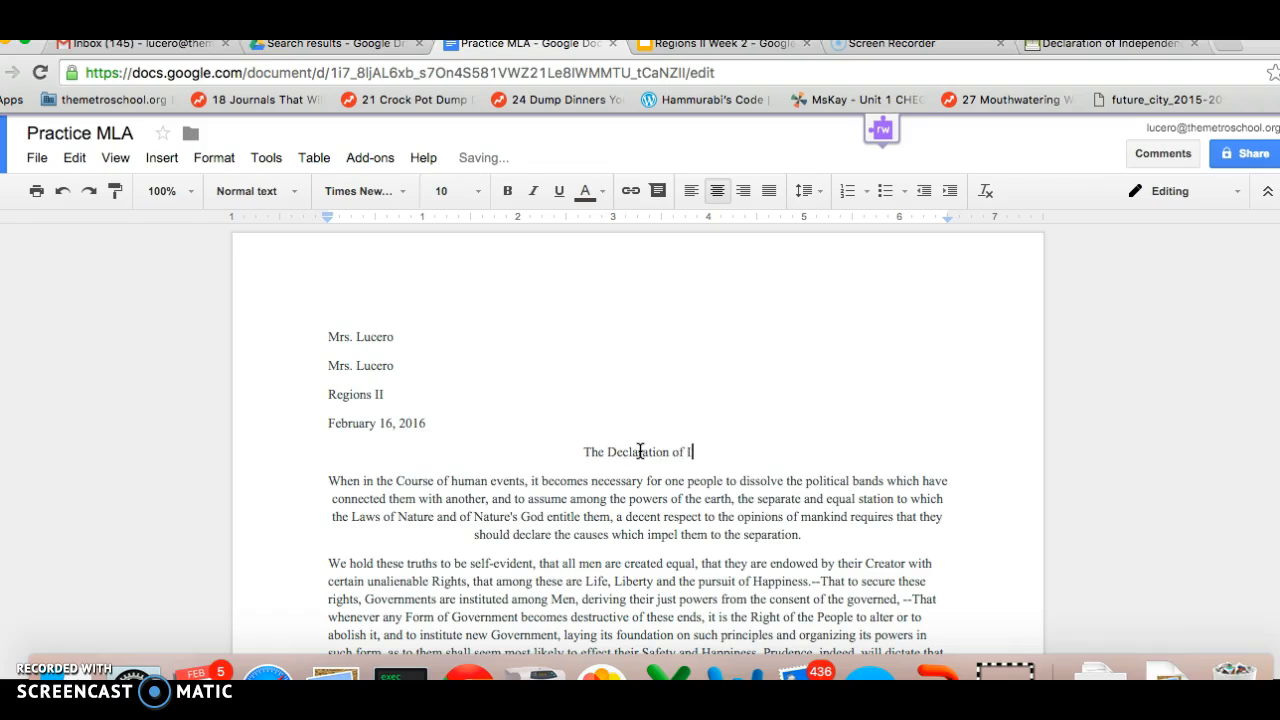
{"action": "type", "text": "ndependence"}
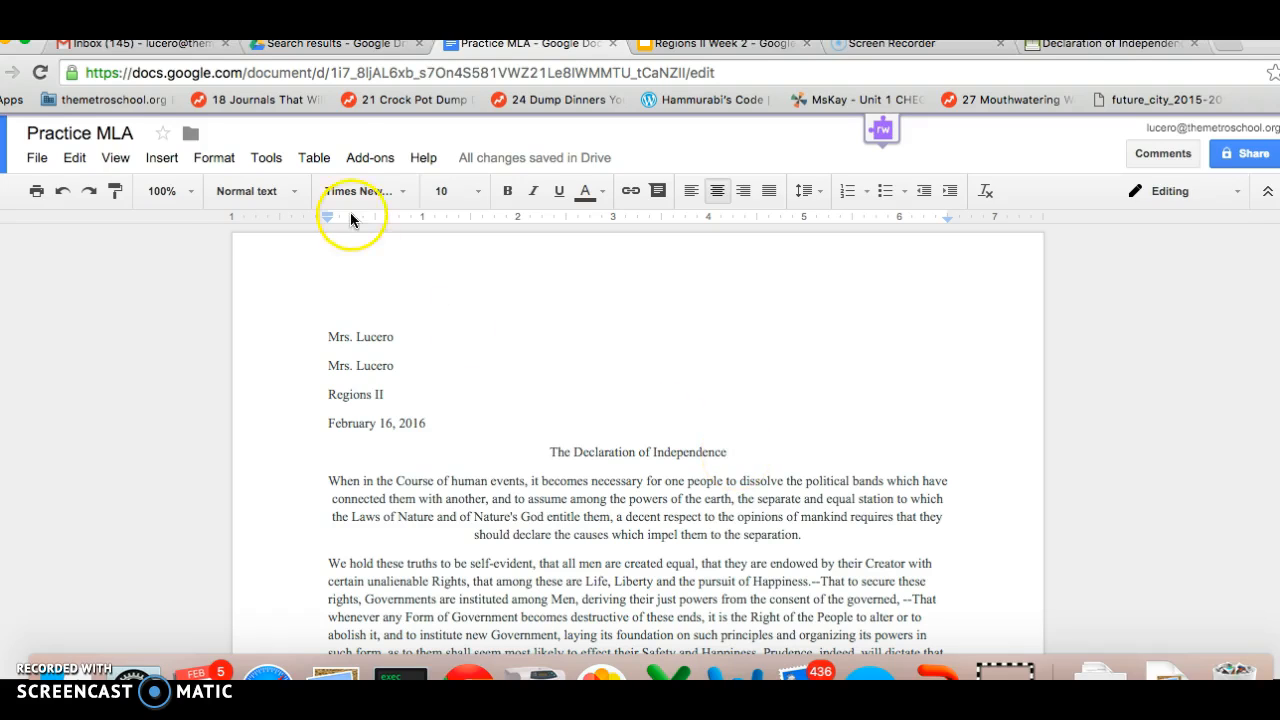
Review the MLA Formatting slide in Regions II Week 2 for the spacing, color and font requirements, and return to the Practice MLA document
{"action": "left_click", "coordinate": [700, 48]}
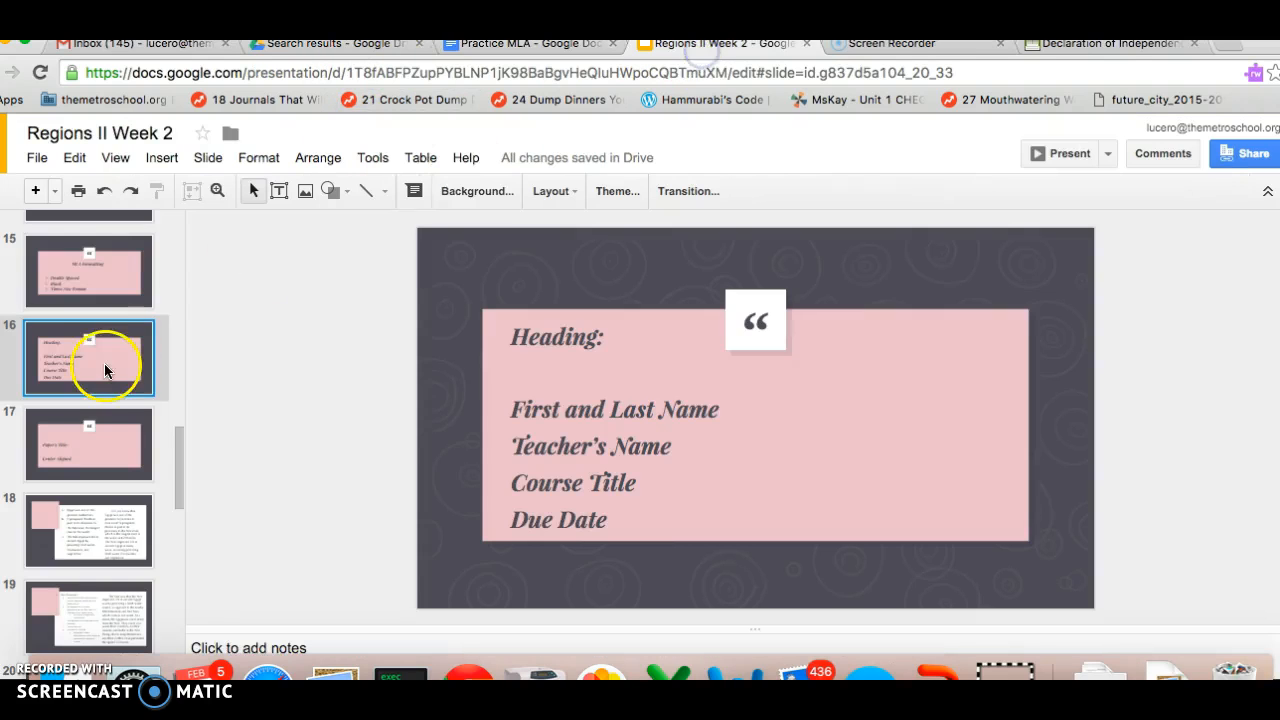
{"action": "left_click", "coordinate": [105, 271]}
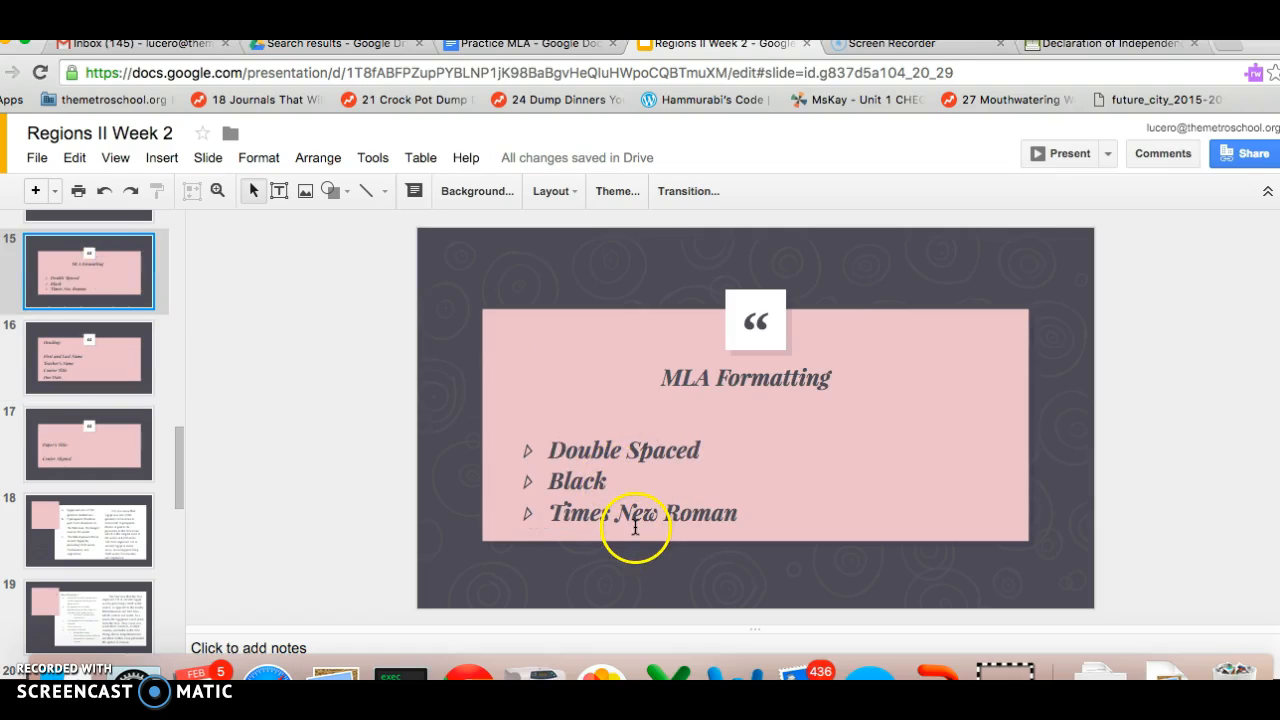
{"action": "left_click", "coordinate": [553, 43]}
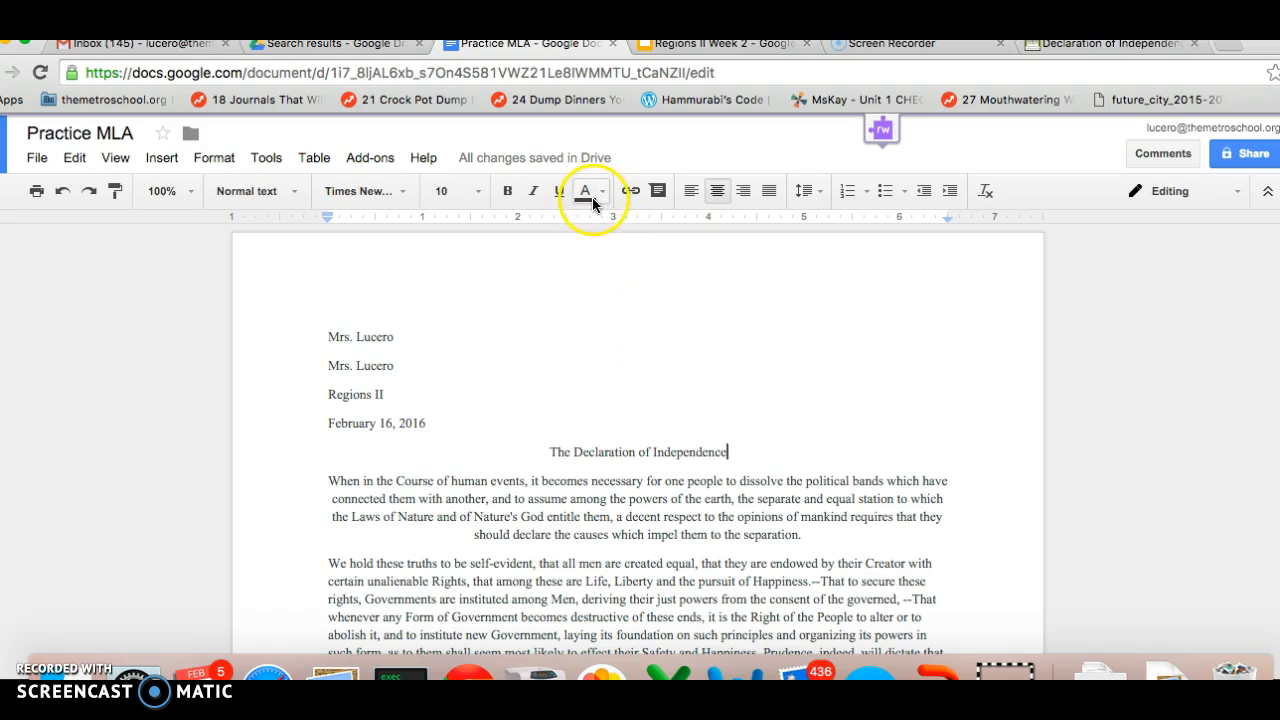
{"action": "left_click", "coordinate": [598, 198]}
{"action": "left_click", "coordinate": [600, 195]}
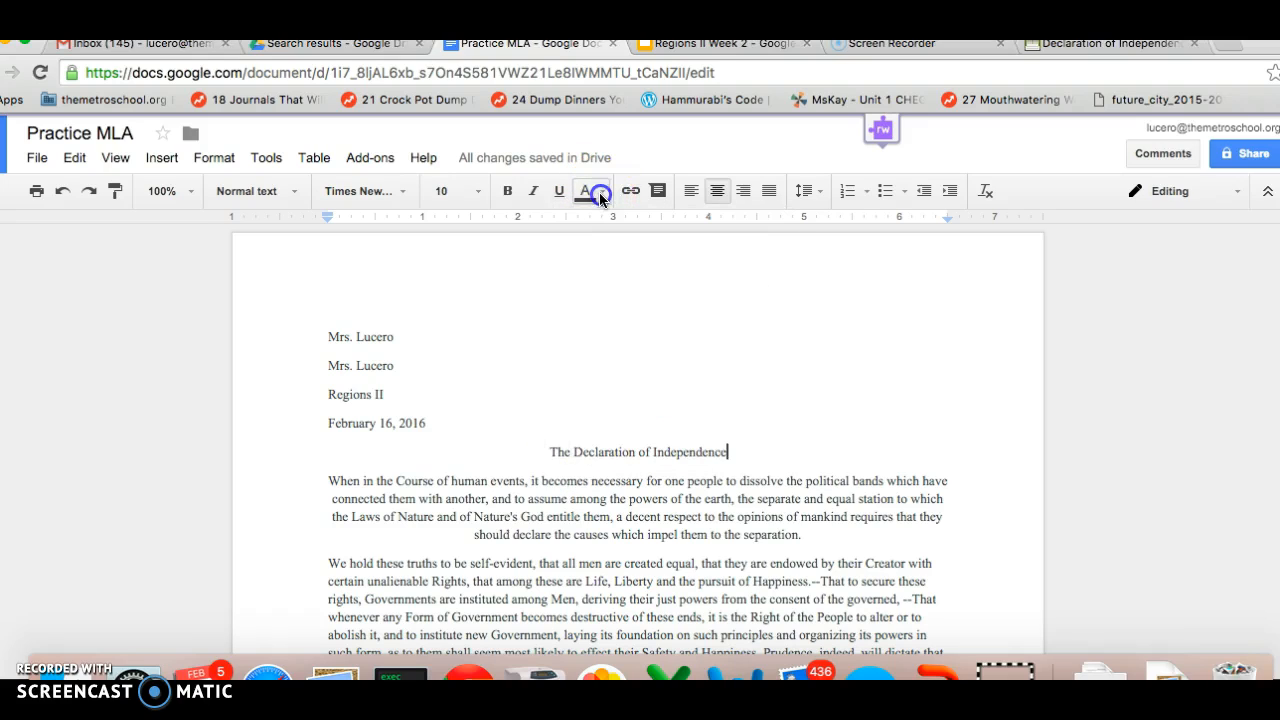
Apply the Times New Roman font to the entire document, including the heading and title
{"action": "left_click", "coordinate": [310, 334]}
{"action": "left_click_drag", "start_coordinate": [310, 334], "coordinate": [740, 495]}
{"action": "scroll", "coordinate": [740, 495], "scroll_direction": "up", "scroll_amount": 3}
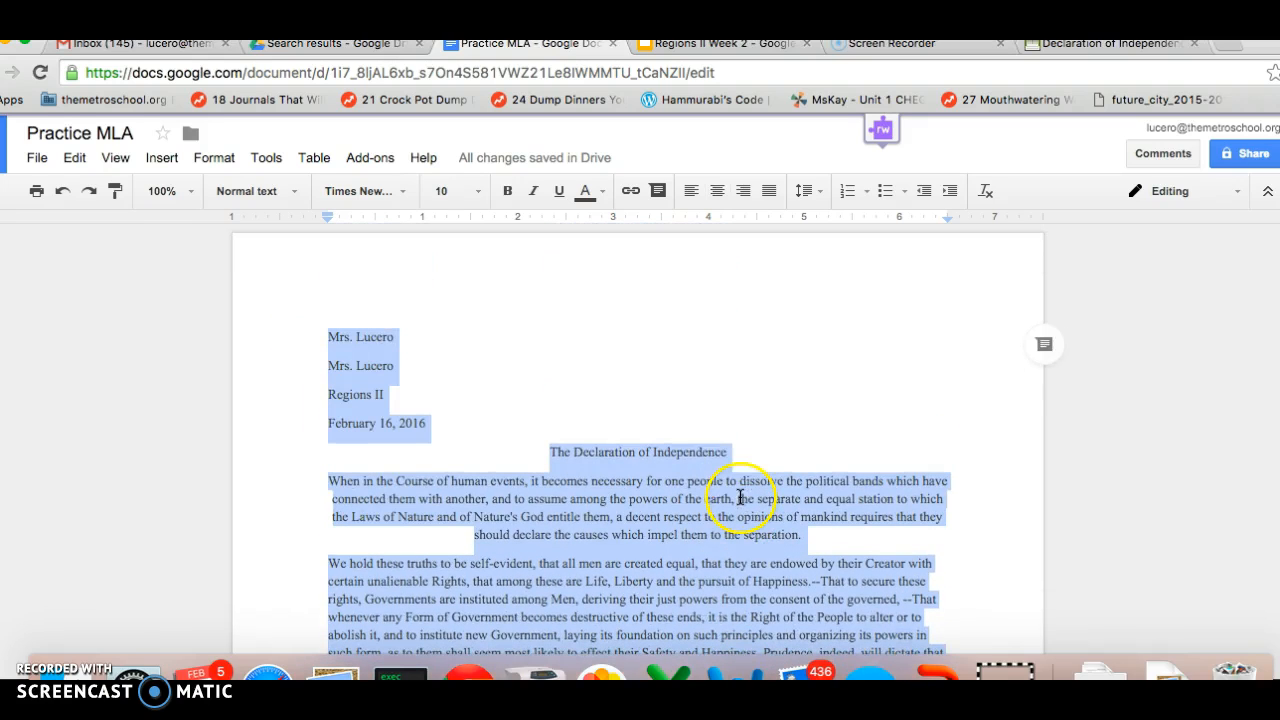
{"action": "left_click", "coordinate": [363, 200]}
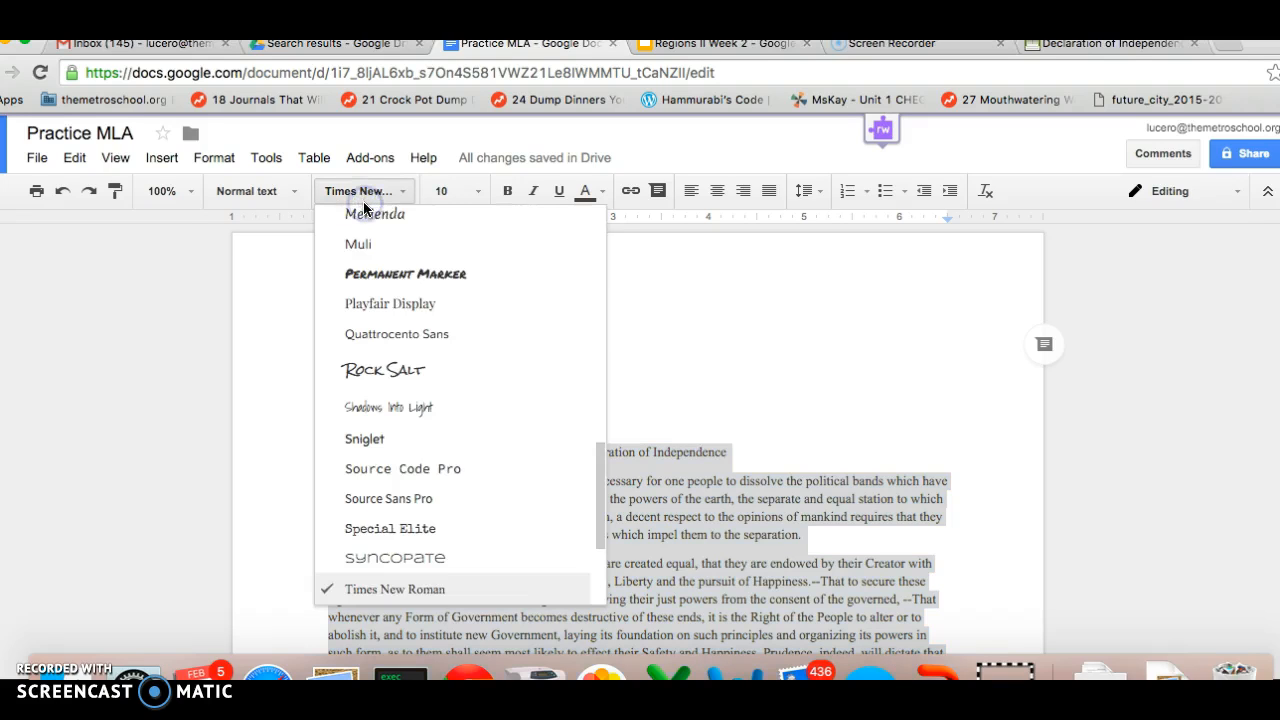
{"action": "scroll", "coordinate": [434, 443], "scroll_direction": "down", "scroll_amount": 1}
{"action": "scroll", "coordinate": [434, 445], "scroll_direction": "down", "scroll_amount": 2}
{"action": "scroll", "coordinate": [436, 446], "scroll_direction": "up", "scroll_amount": 10}
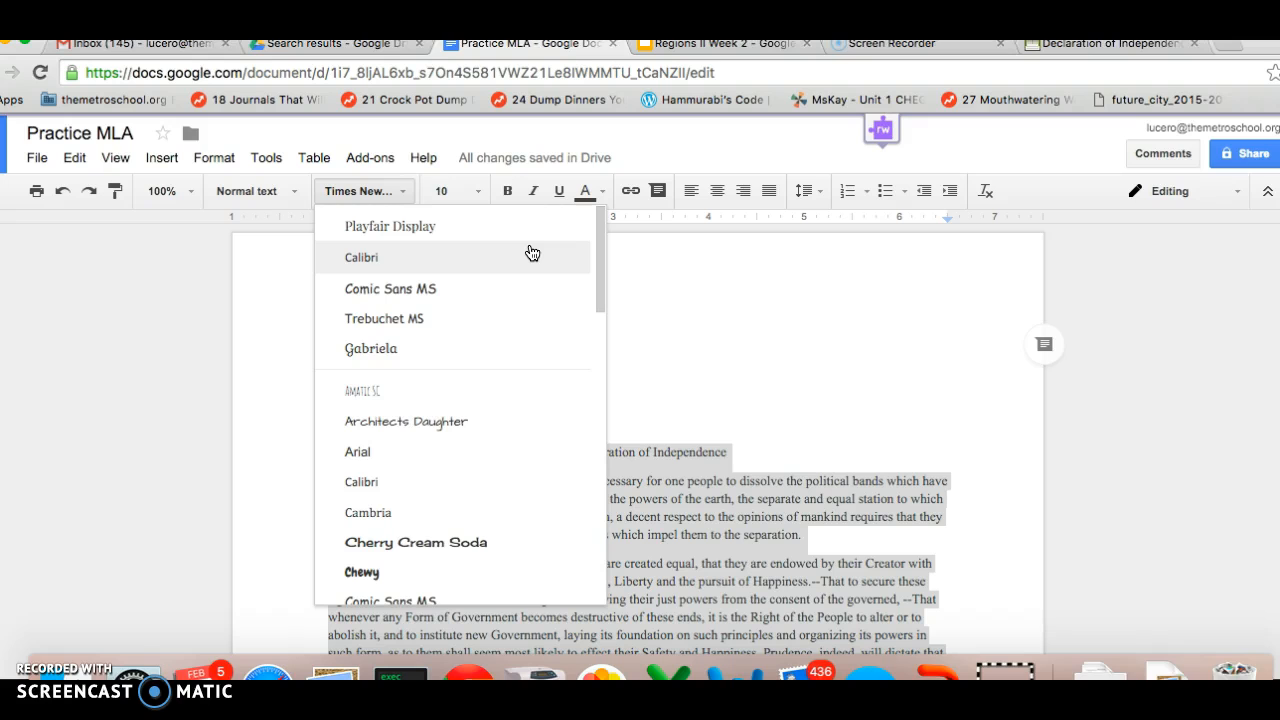
{"action": "scroll", "coordinate": [508, 472], "scroll_direction": "down", "scroll_amount": 8}
{"action": "scroll", "coordinate": [508, 463], "scroll_direction": "down", "scroll_amount": 5}
{"action": "left_click", "coordinate": [482, 429]}
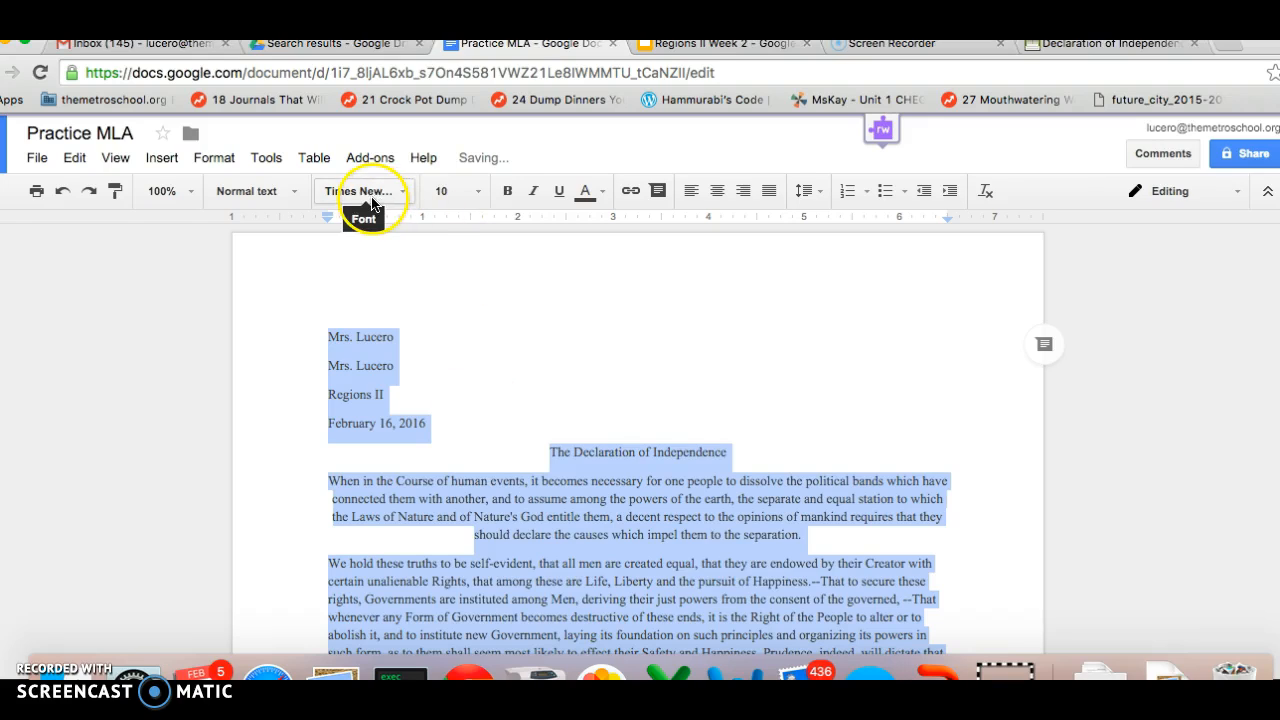
Recheck the MLA Formatting slide, and set the font size of the whole Practice MLA document to 12
{"action": "left_click", "coordinate": [703, 45]}
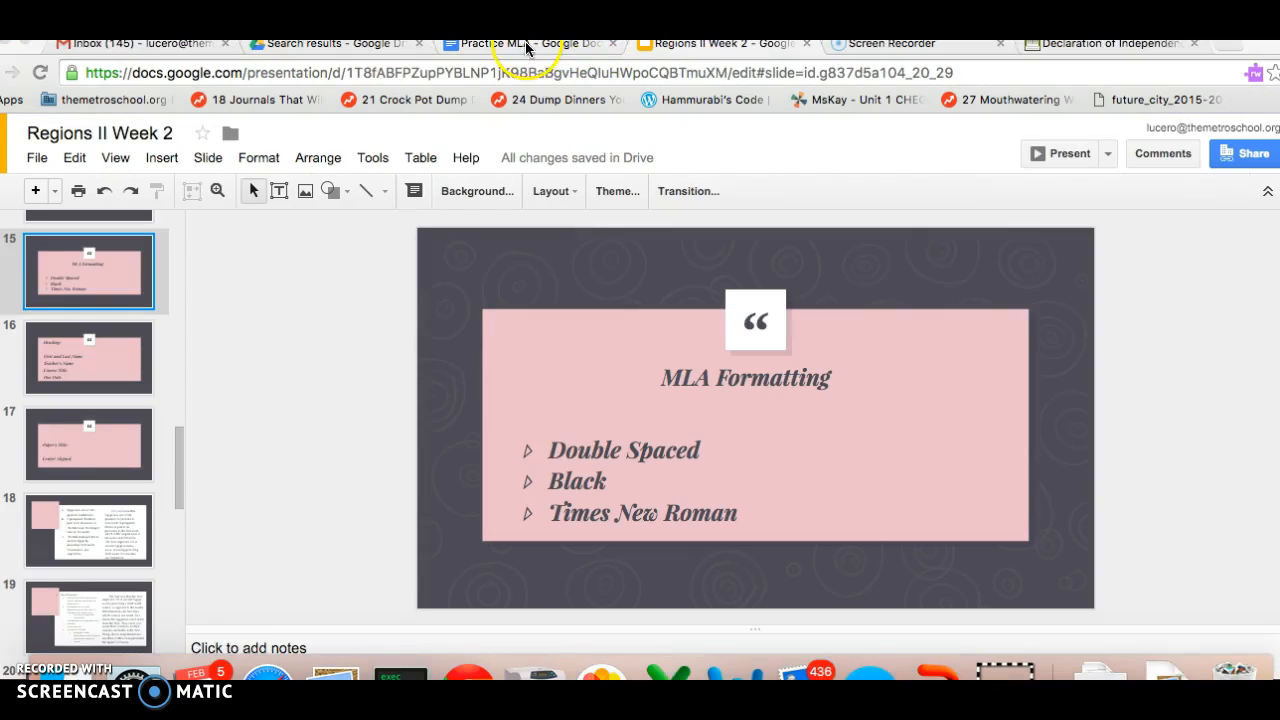
{"action": "left_click", "coordinate": [527, 45]}
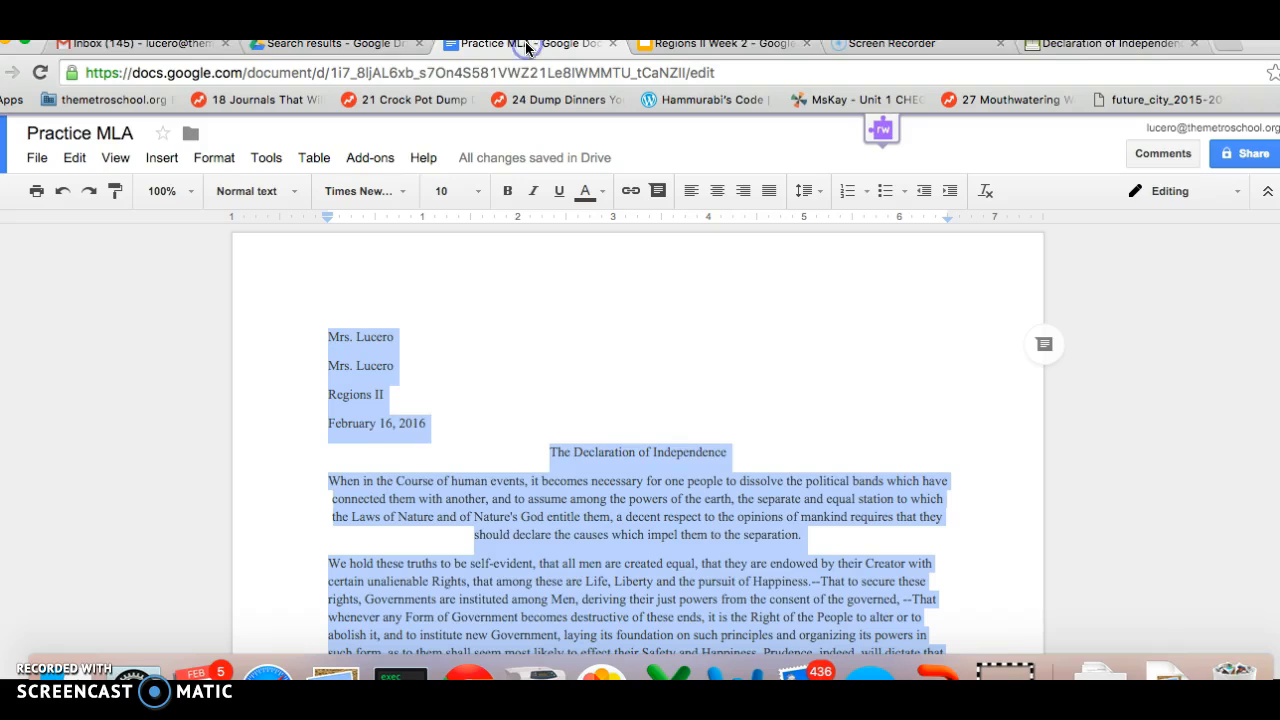
{"action": "left_click", "coordinate": [478, 196]}
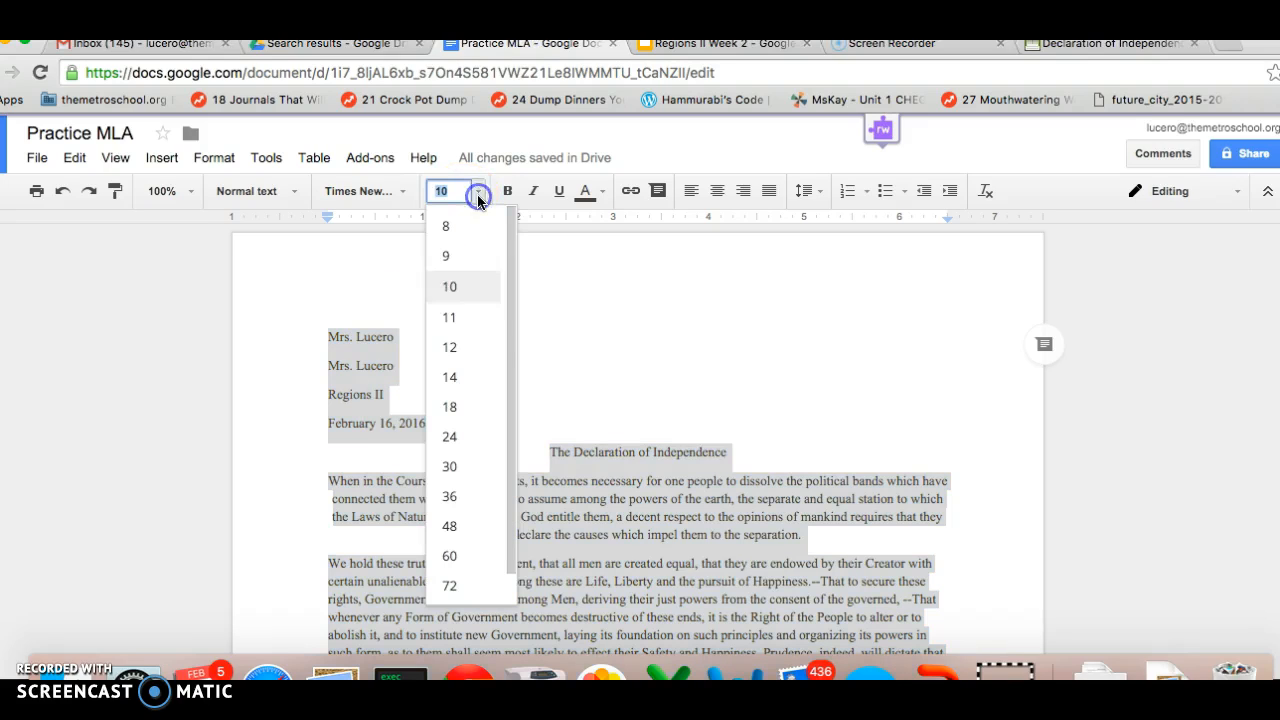
{"action": "left_click", "coordinate": [455, 347]}
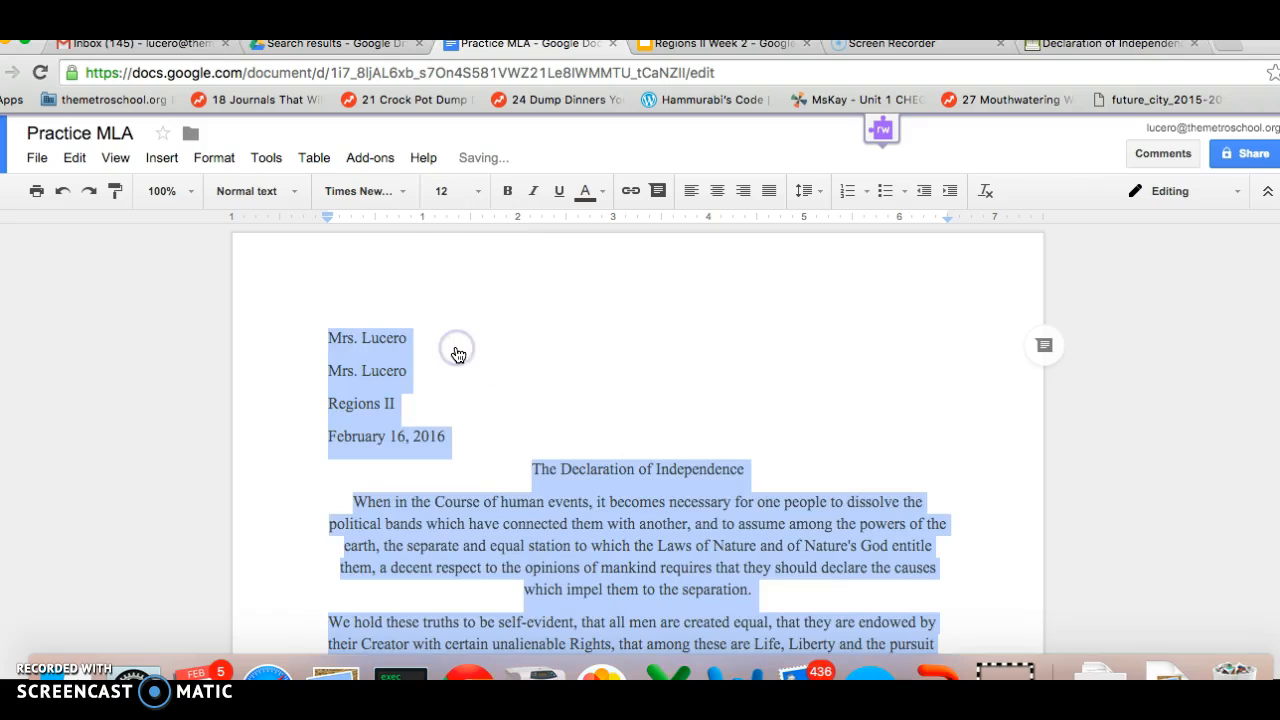
{"action": "scroll", "coordinate": [458, 355], "scroll_direction": "down", "scroll_amount": 3}
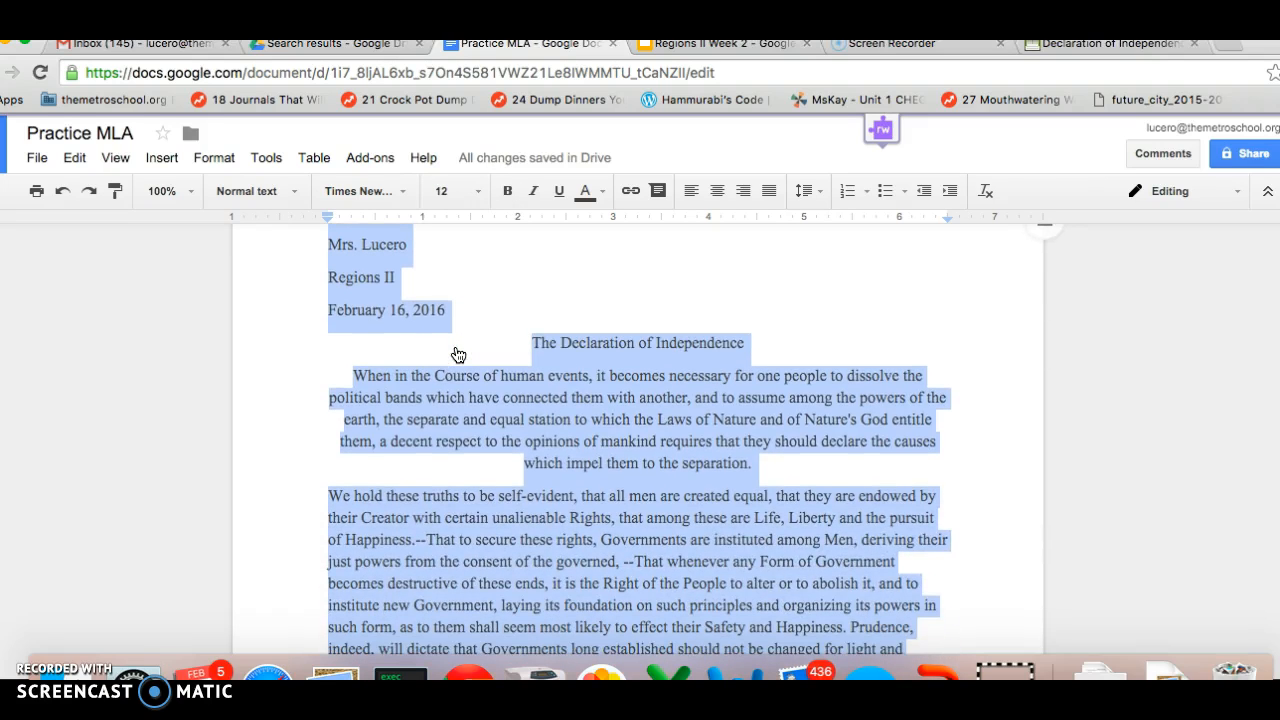
{"action": "scroll", "coordinate": [458, 355], "scroll_direction": "down", "scroll_amount": 1}
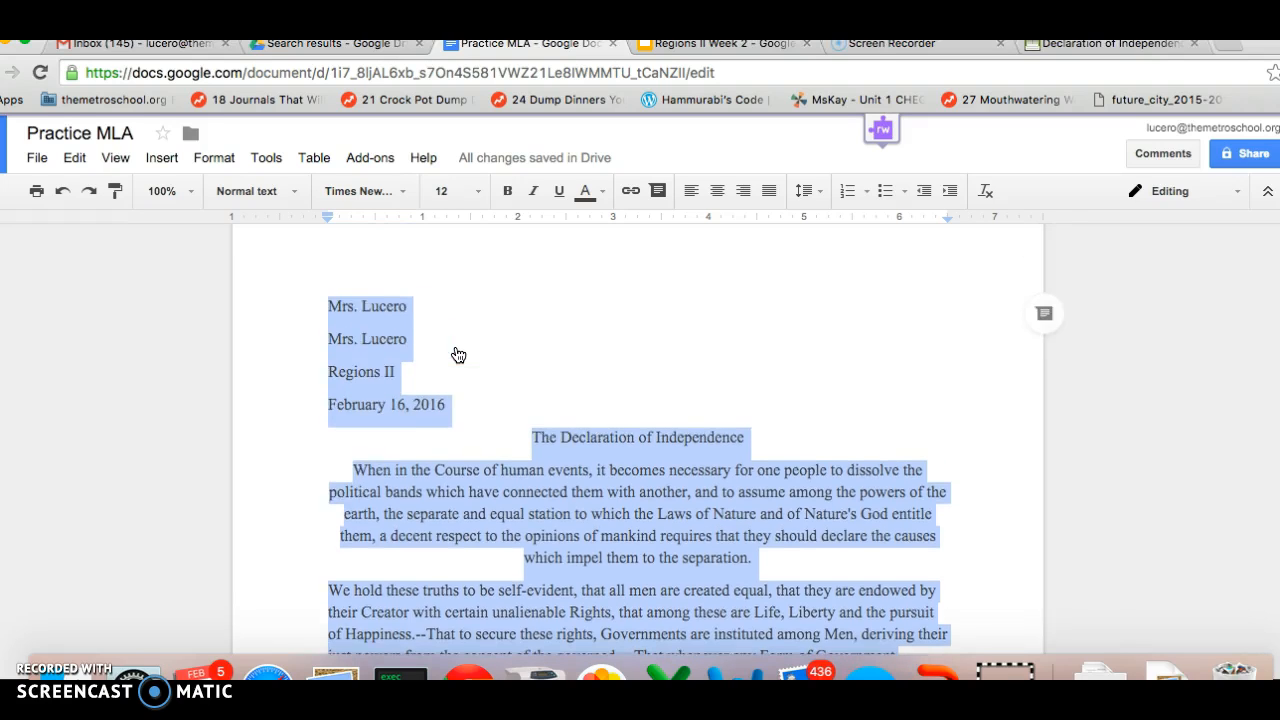
{"action": "scroll", "coordinate": [458, 355], "scroll_direction": "down", "scroll_amount": 1}
{"action": "left_click", "coordinate": [337, 297]}
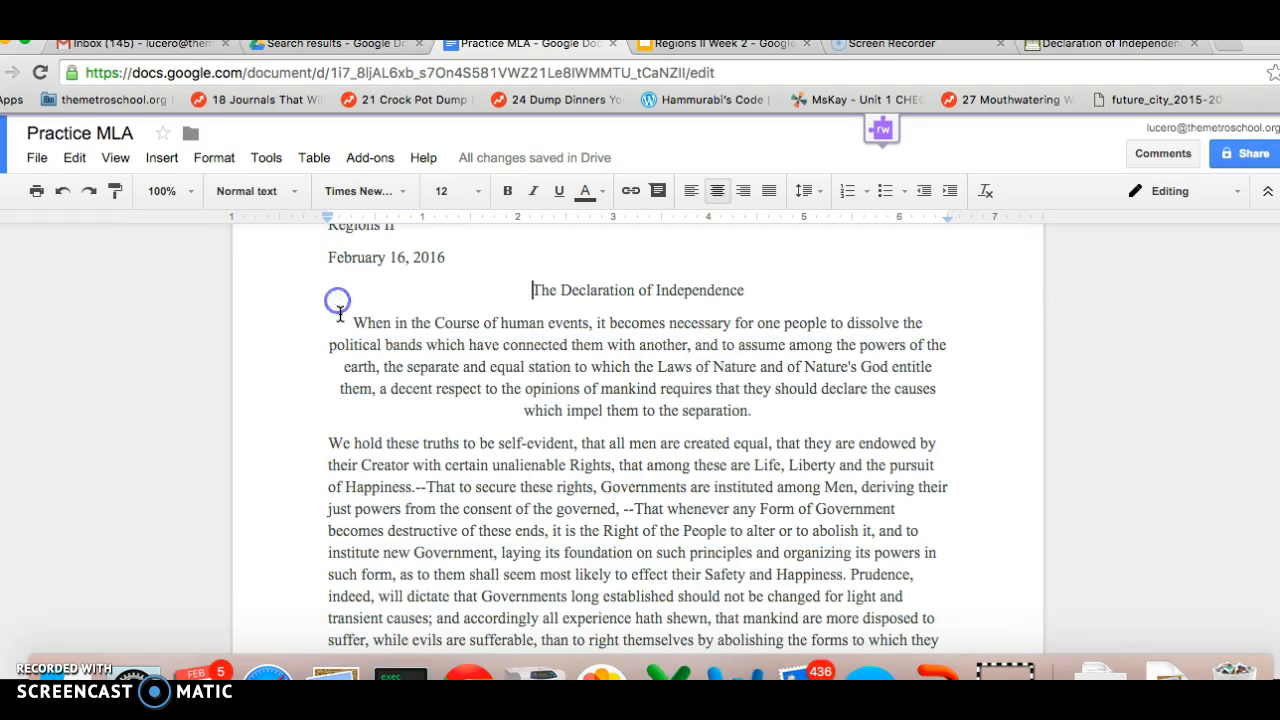
Left-align all the body paragraphs below the title, leaving the title itself centered
{"action": "left_click_drag", "start_coordinate": [343, 318], "coordinate": [1008, 628]}
{"action": "scroll", "coordinate": [951, 466], "scroll_direction": "down", "scroll_amount": 1}
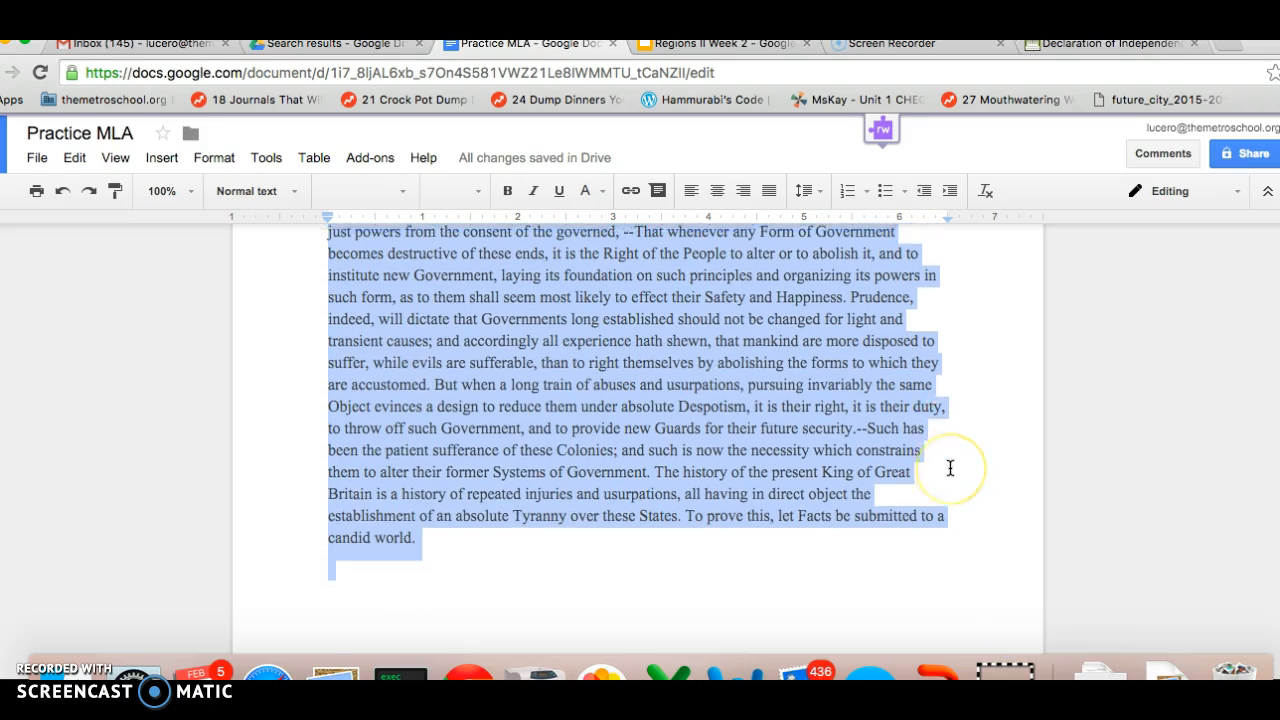
{"action": "scroll", "coordinate": [950, 468], "scroll_direction": "up", "scroll_amount": 5}
{"action": "scroll", "coordinate": [950, 468], "scroll_direction": "up", "scroll_amount": 1}
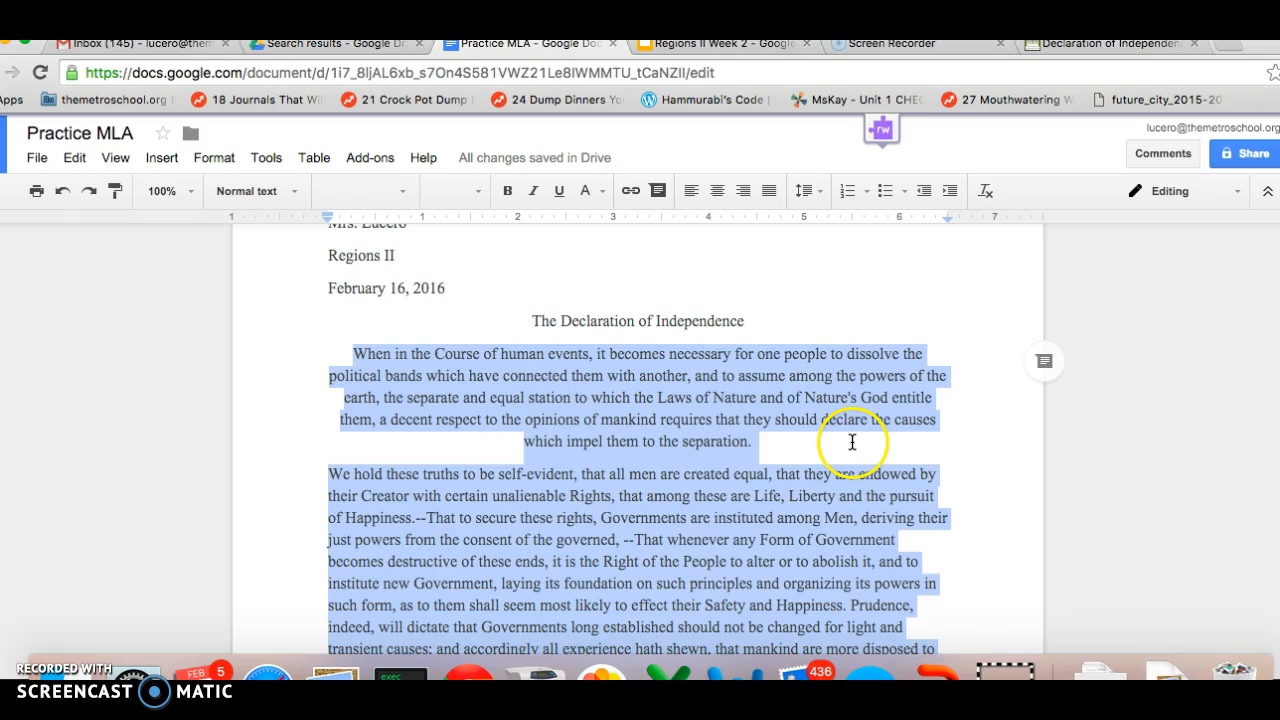
{"action": "left_click", "coordinate": [691, 192]}
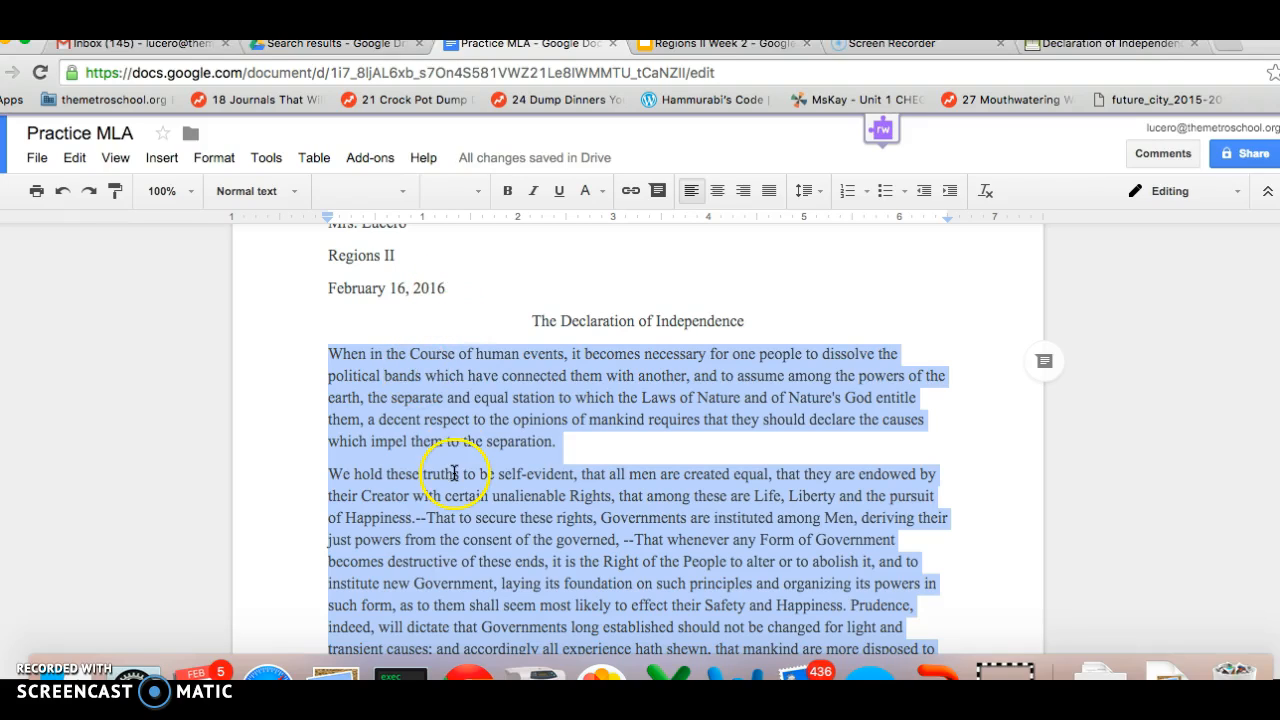
Set the line spacing of the selected body paragraphs to Double, and clear the selection
{"action": "scroll", "coordinate": [451, 471], "scroll_direction": "down", "scroll_amount": 1}
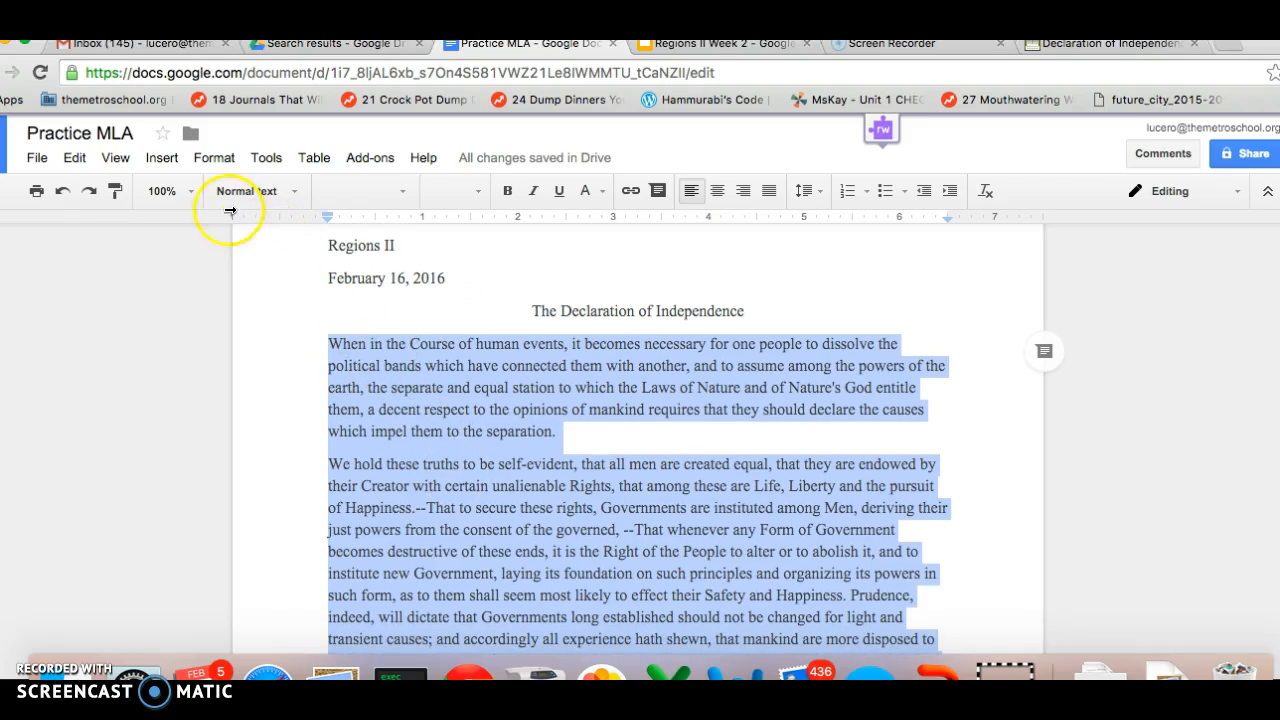
{"action": "left_click", "coordinate": [216, 157]}
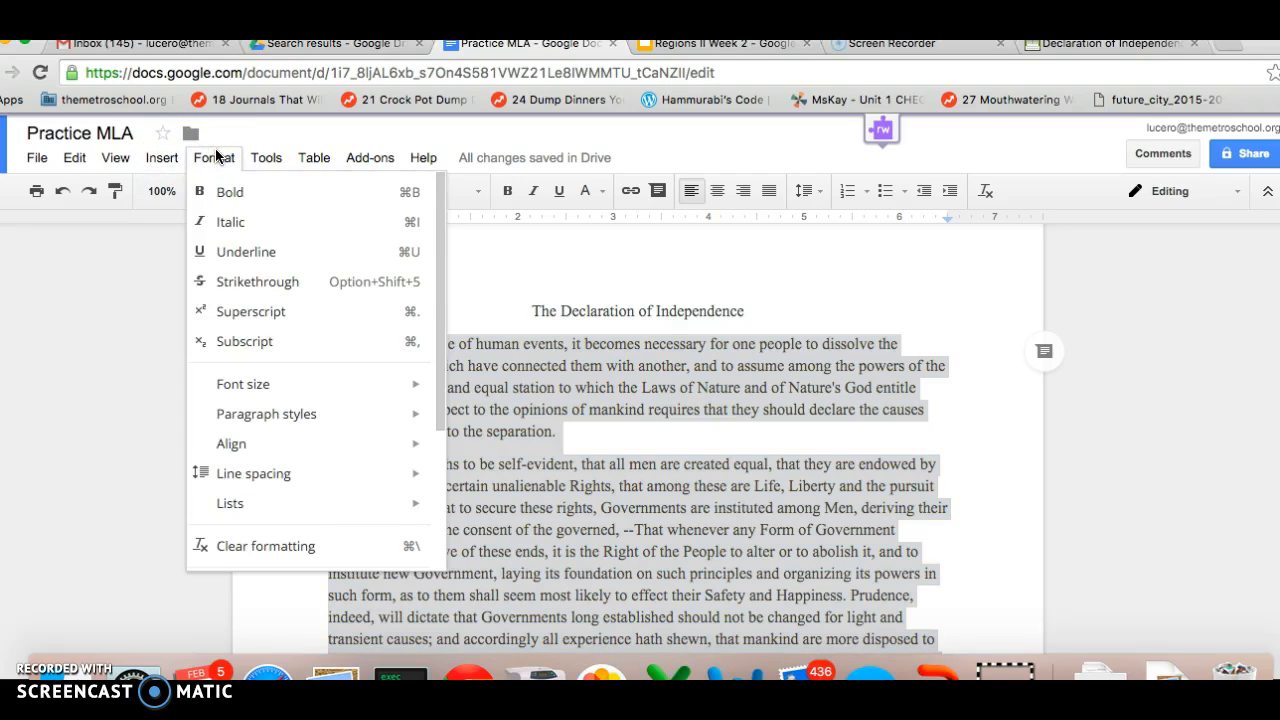
{"action": "left_click", "coordinate": [274, 479]}
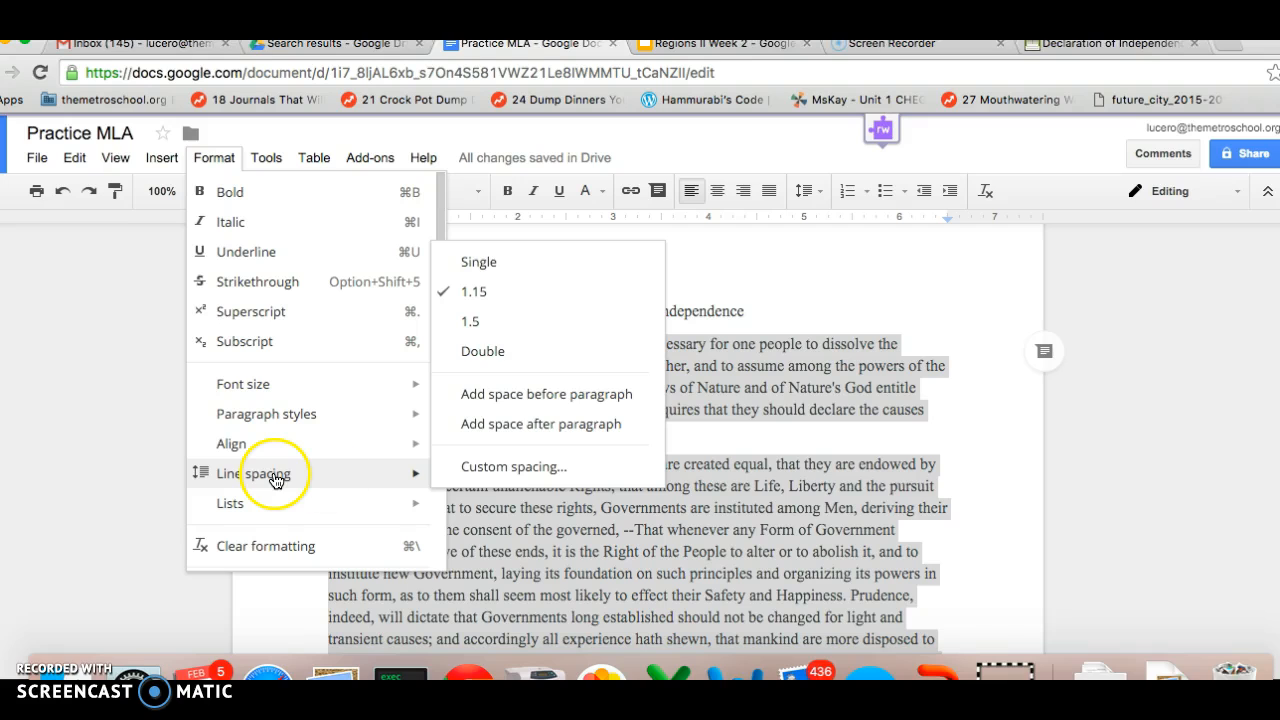
{"action": "left_click", "coordinate": [494, 360]}
{"action": "left_click", "coordinate": [484, 405]}
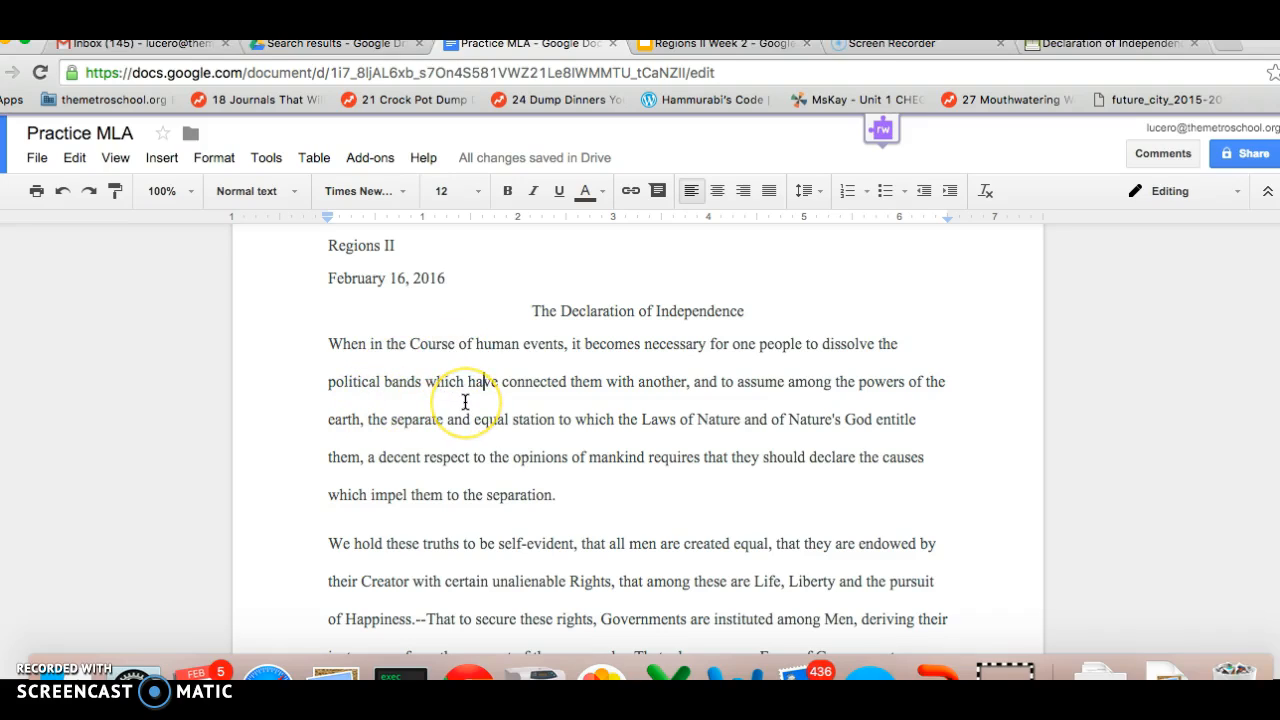
Indent the first lines of the paragraphs starting "When in the Course" and "We hold these truths" by one tab
{"action": "left_click", "coordinate": [324, 340]}
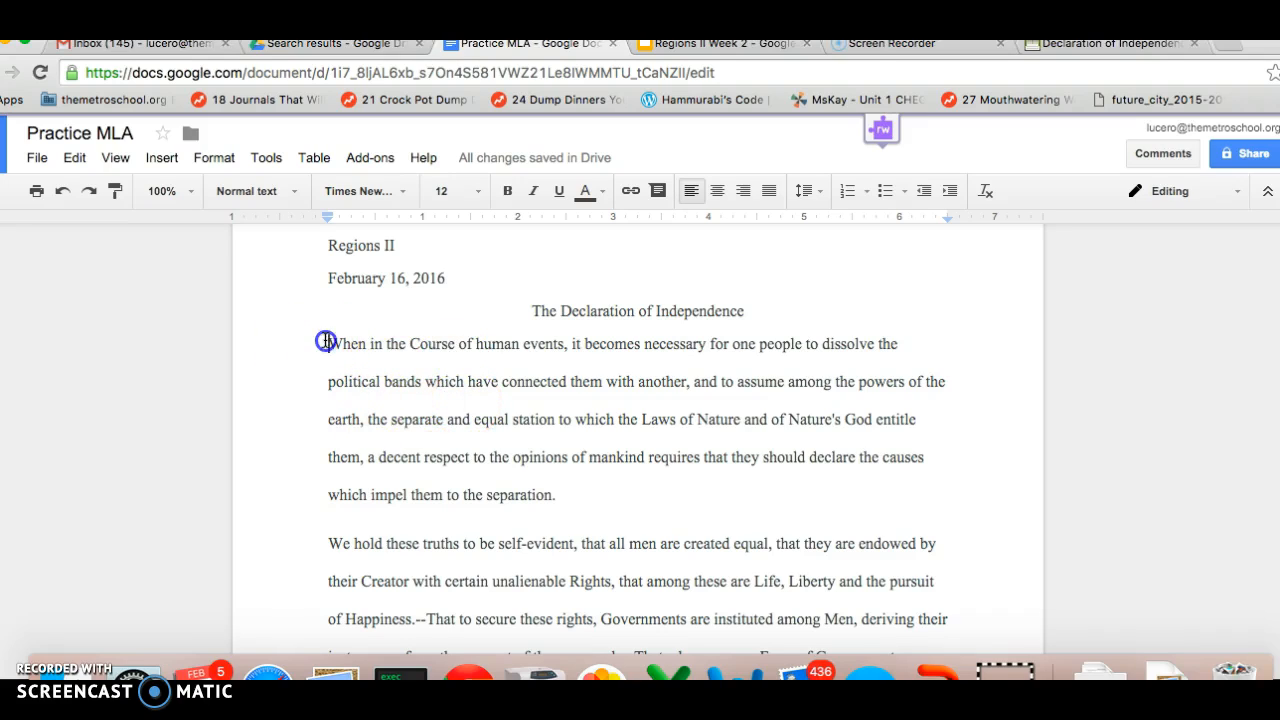
{"action": "key", "text": "Tab"}
{"action": "left_click", "coordinate": [322, 545]}
{"action": "key", "text": "Tab"}
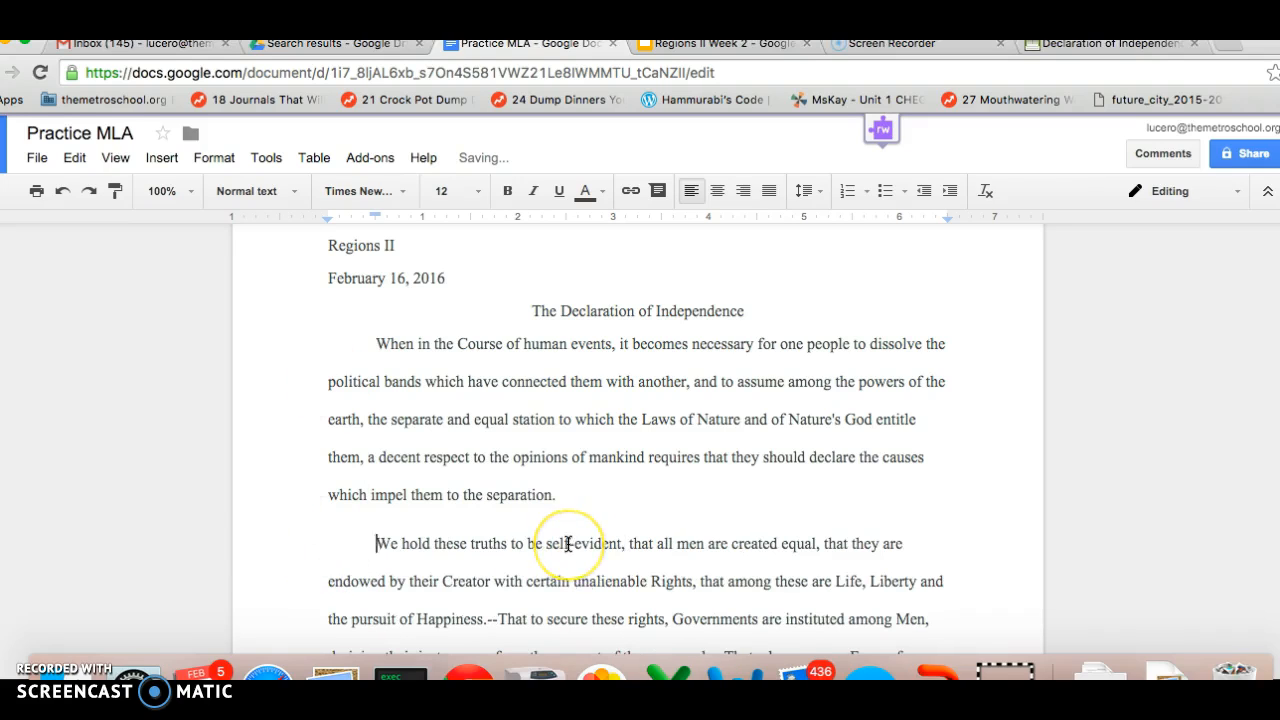
Look over the formatted document from heading to second page, and switch to the MLA Formatting slide in Regions II Week 2
{"action": "scroll", "coordinate": [567, 544], "scroll_direction": "up", "scroll_amount": 3}
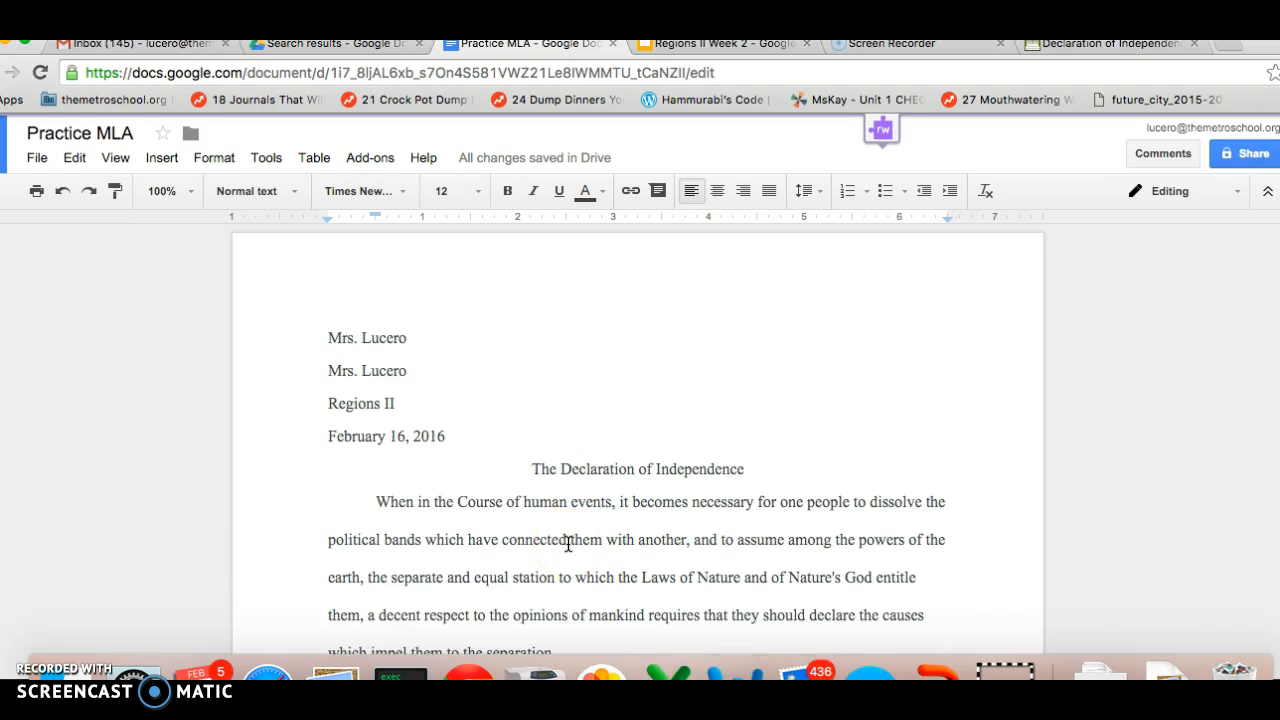
{"action": "scroll", "coordinate": [567, 540], "scroll_direction": "down", "scroll_amount": 10}
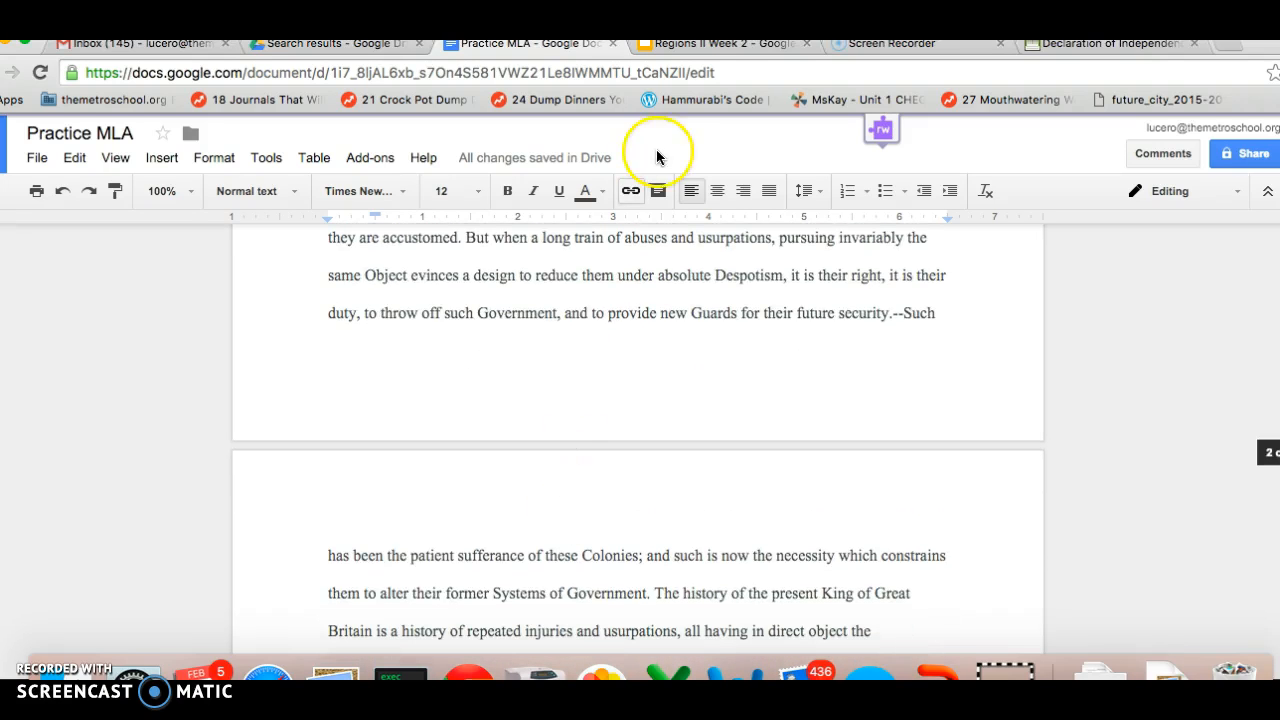
{"action": "left_click", "coordinate": [674, 46]}
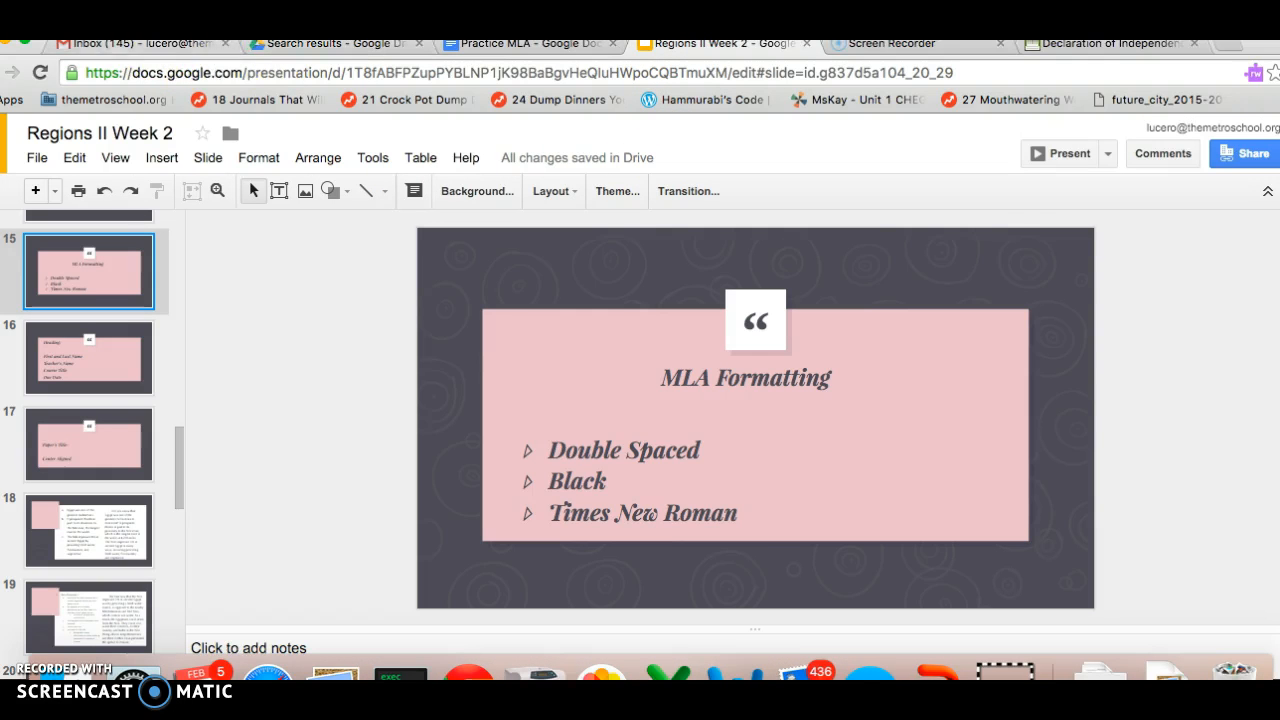